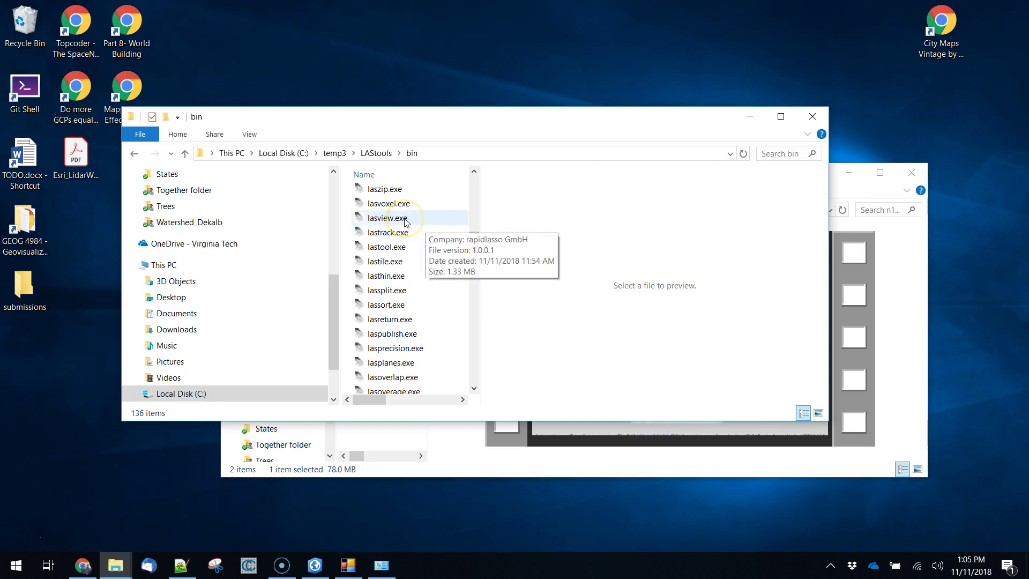
- Launch lasview.exe full screen and load las_S03_9620_22.2010.VBMP.las from C:\temp3\blacksburg
{"action": "double_click", "coordinate": [387, 219]}
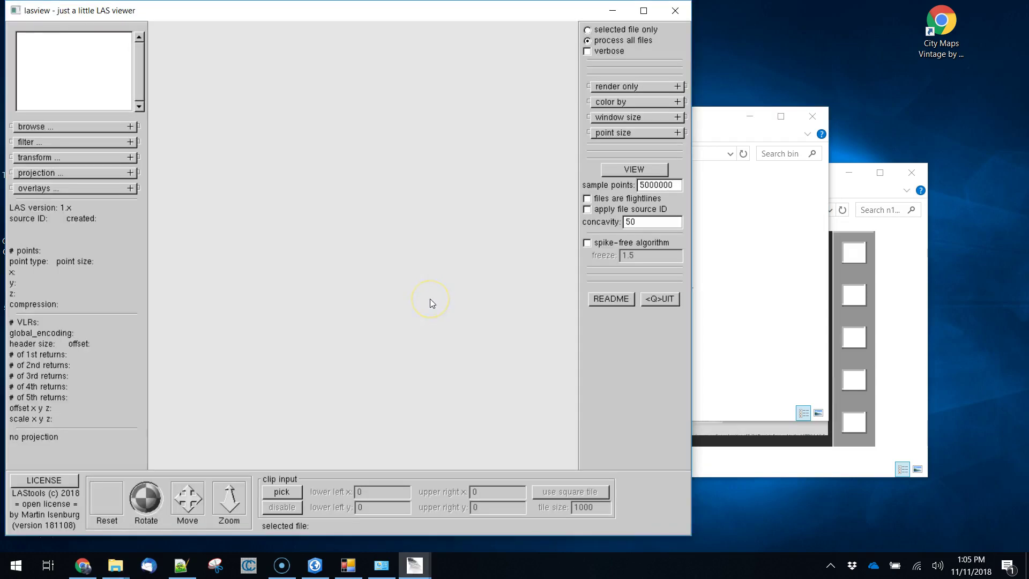
{"action": "left_click", "coordinate": [644, 11]}
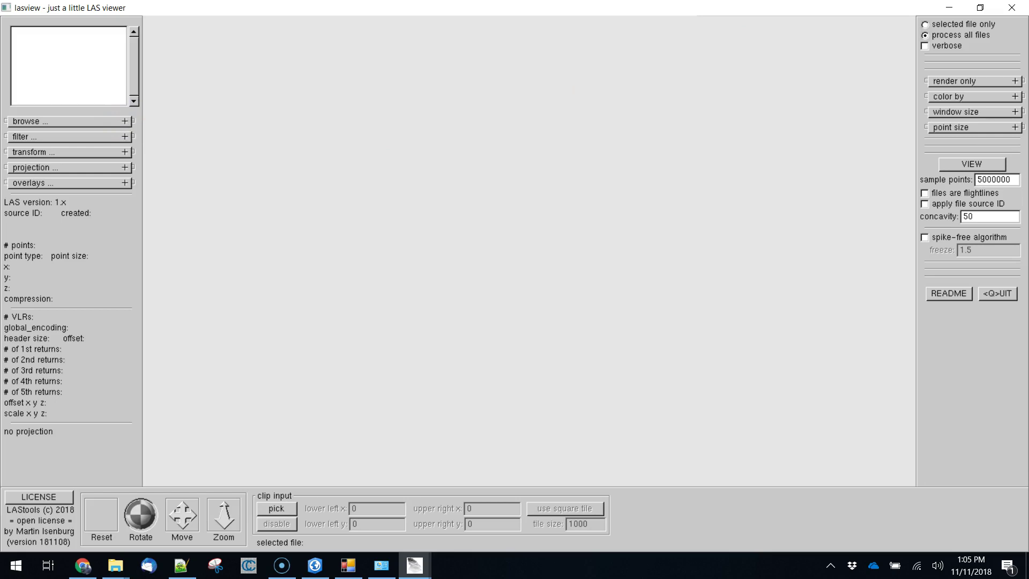
{"action": "left_click", "coordinate": [131, 123]}
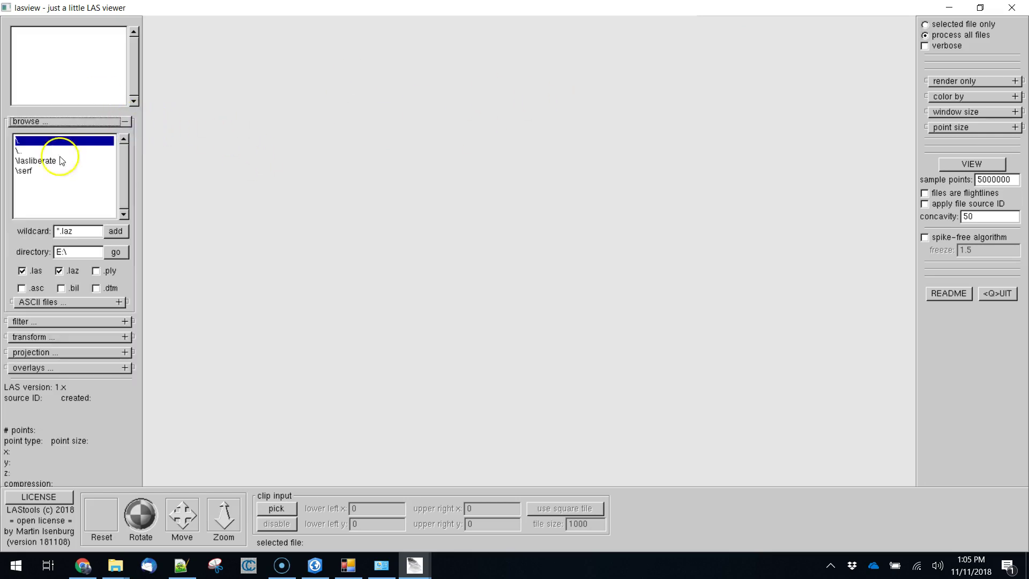
{"action": "double_click", "coordinate": [31, 153]}
{"action": "double_click", "coordinate": [73, 172]}
{"action": "left_click", "coordinate": [60, 160]}
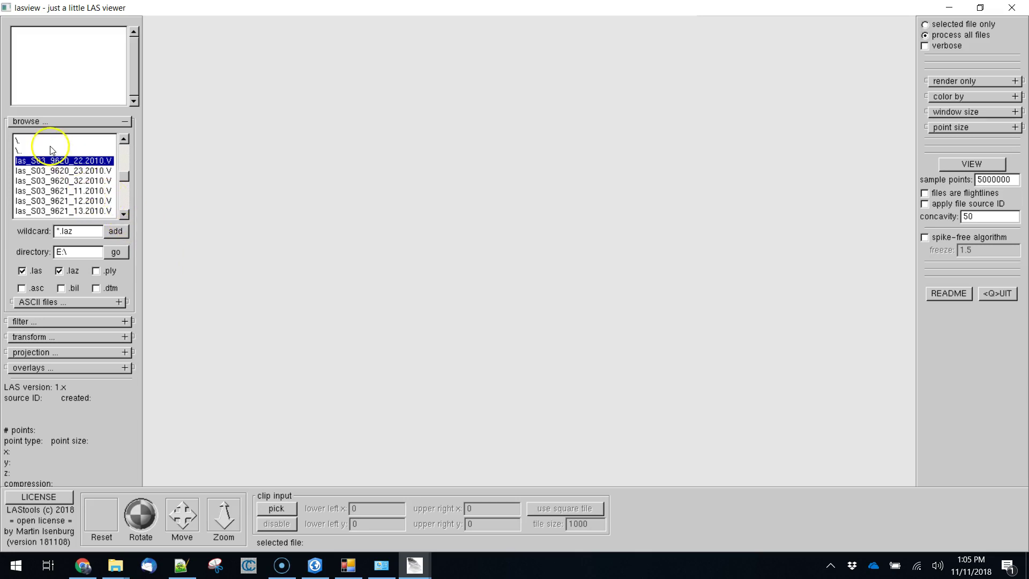
{"action": "double_click", "coordinate": [39, 161]}
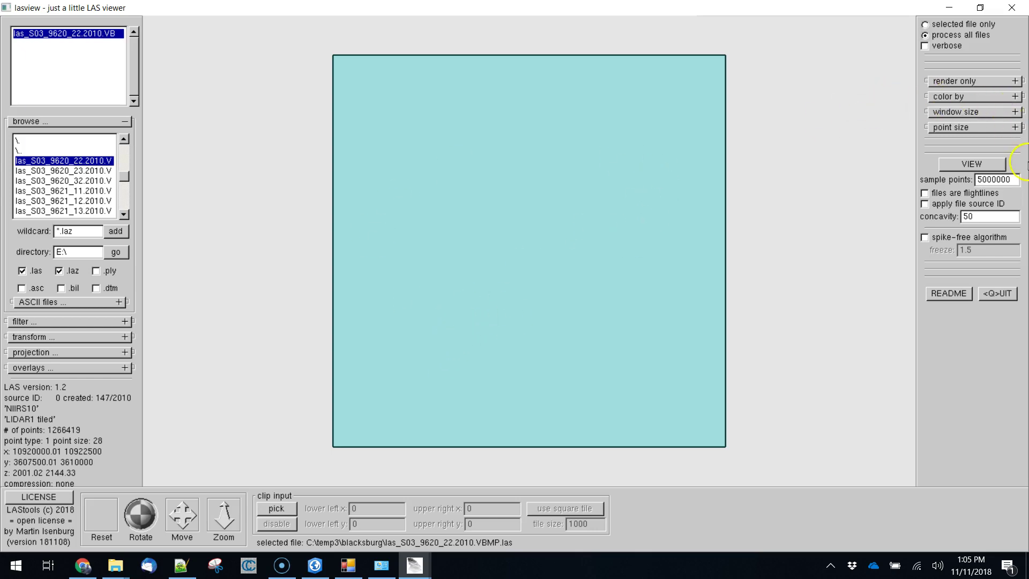
- Render the loaded LAS tile as a point cloud and color it by classification
{"action": "left_click", "coordinate": [973, 164]}
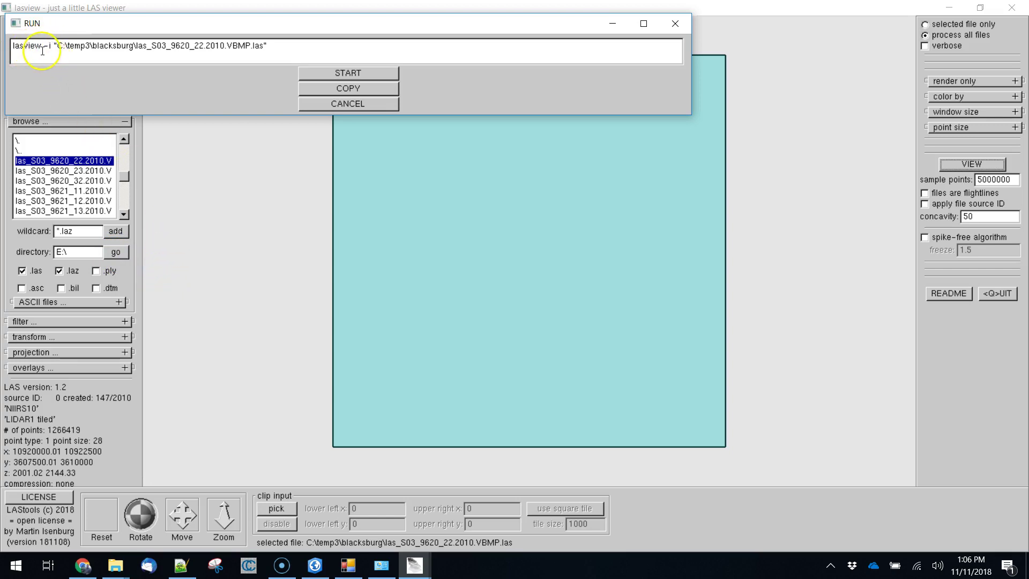
{"action": "left_click", "coordinate": [357, 74]}
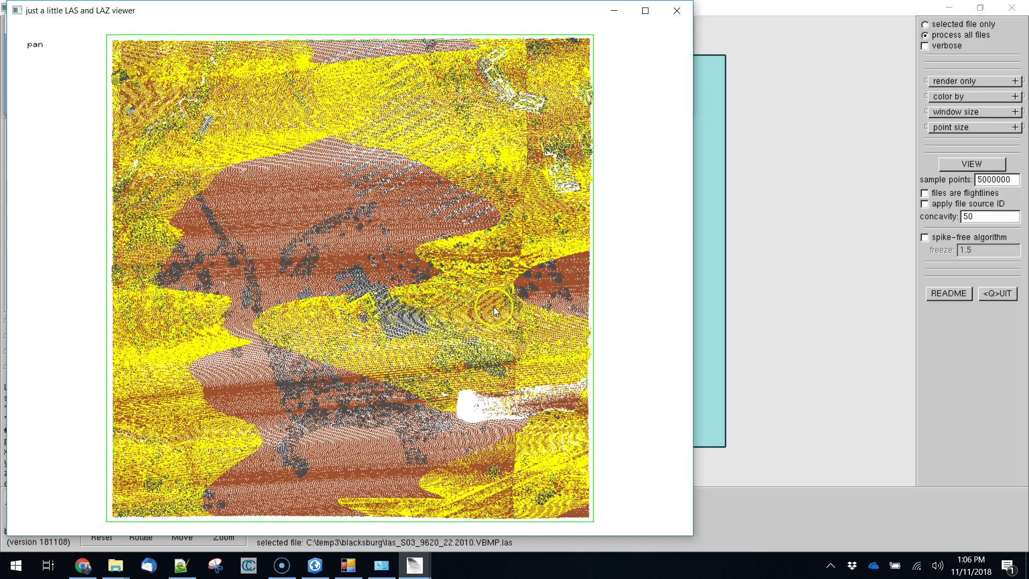
{"action": "right_click", "coordinate": [385, 206]}
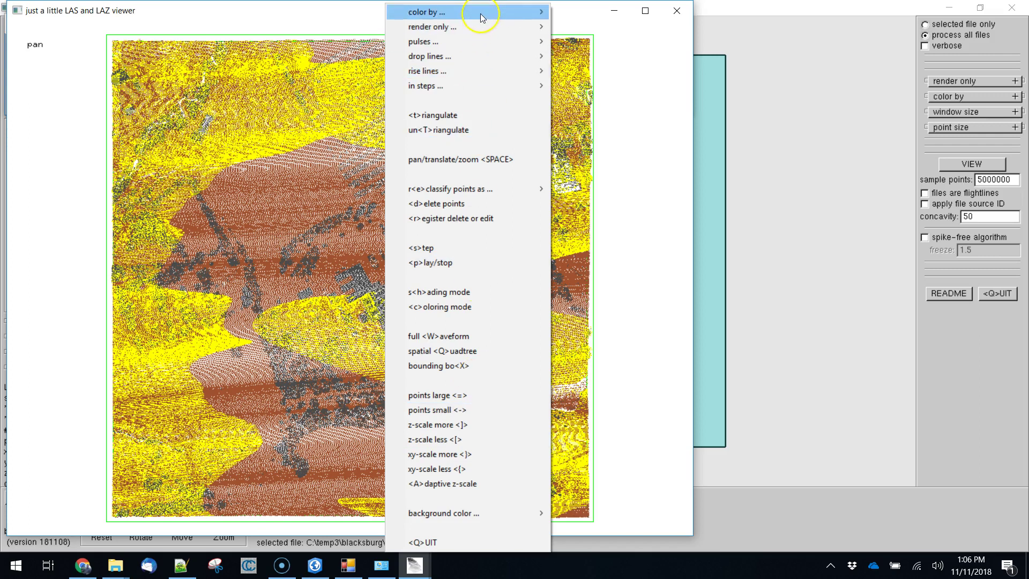
{"action": "mouse_move", "coordinate": [480, 16]}
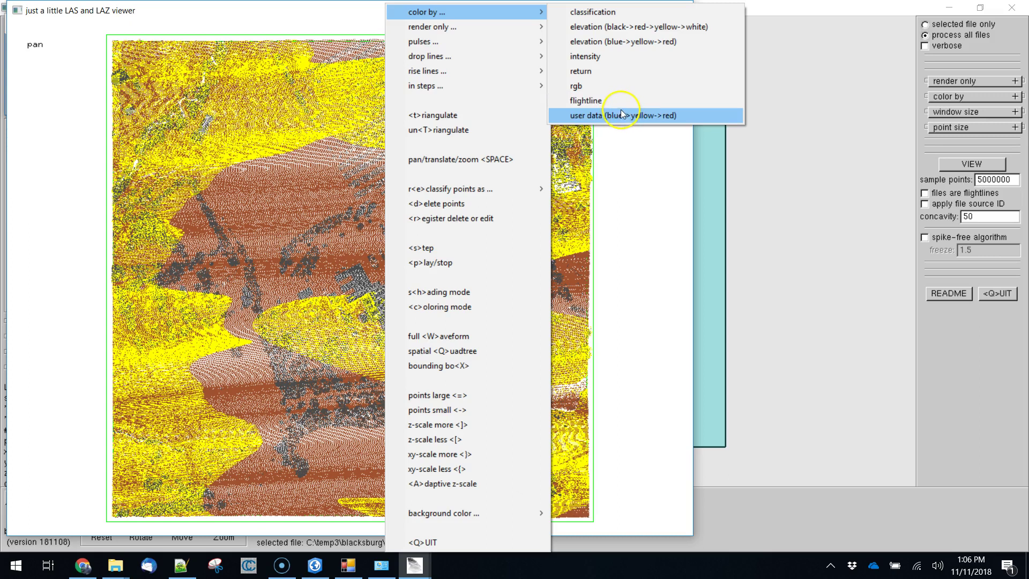
{"action": "left_click", "coordinate": [601, 13]}
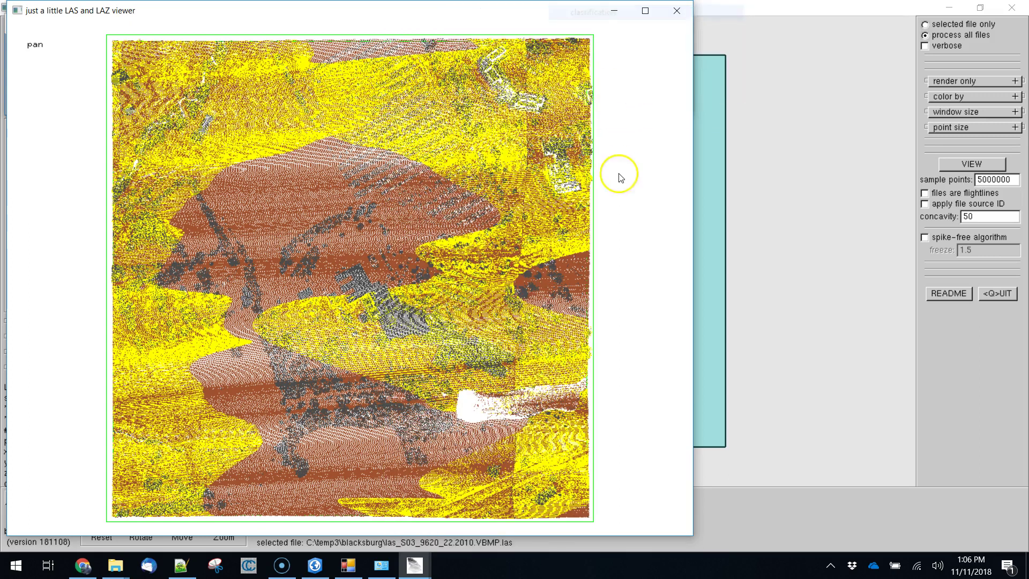
- Color the point cloud by intensity
{"action": "right_click", "coordinate": [378, 165]}
{"action": "mouse_move", "coordinate": [451, 13]}
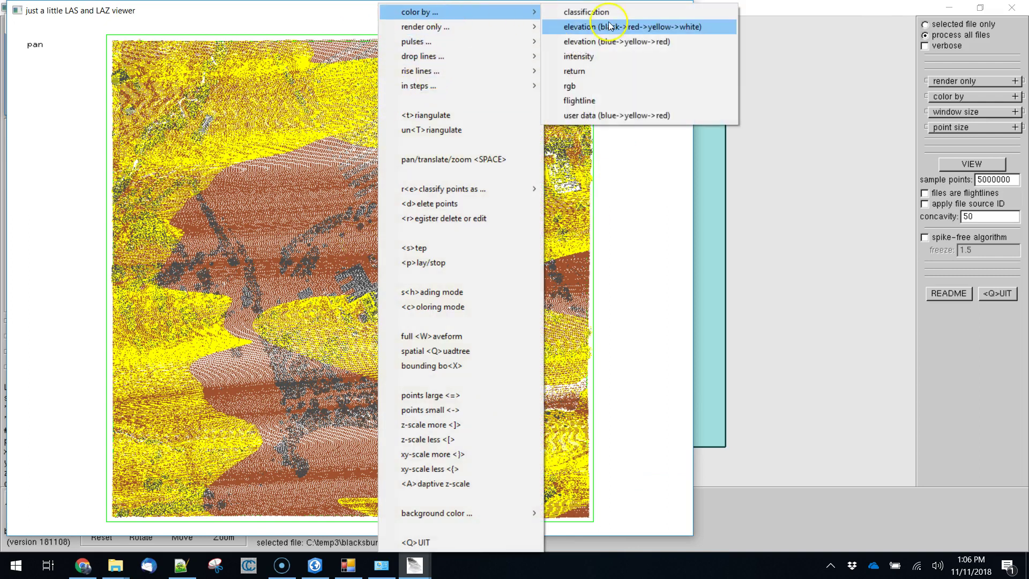
{"action": "left_click", "coordinate": [598, 57]}
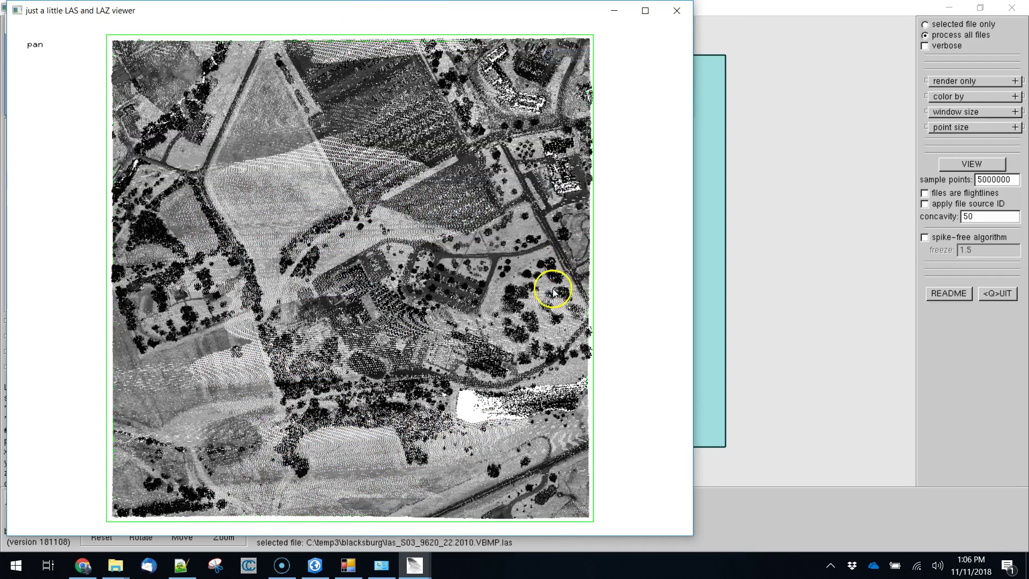
{"action": "left_click", "coordinate": [563, 387]}
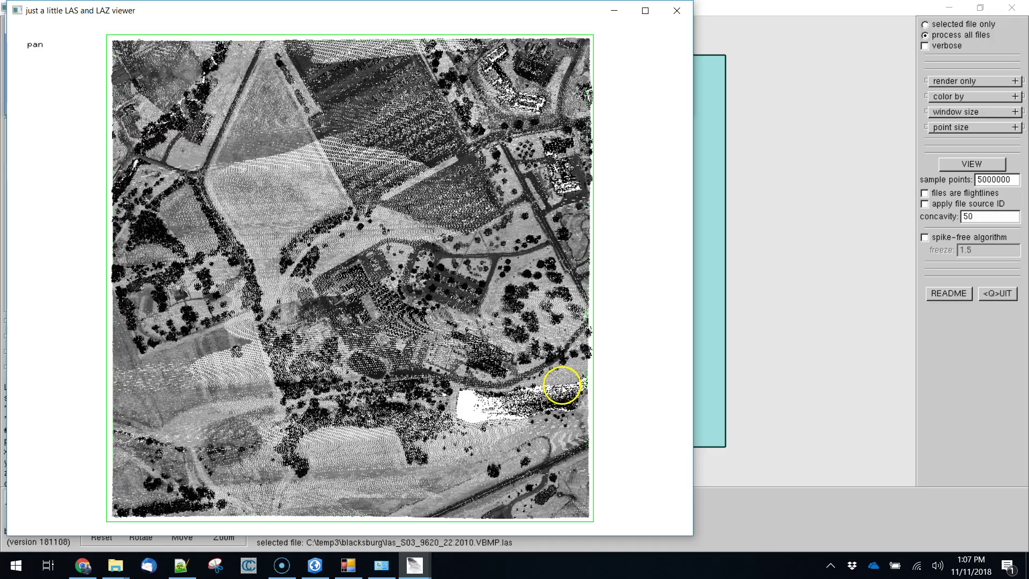
- Tilt and rotate the intensity-colored point cloud from the overhead view into an oblique 3D perspective
{"action": "left_click_drag", "start_coordinate": [368, 444], "coordinate": [367, 375]}
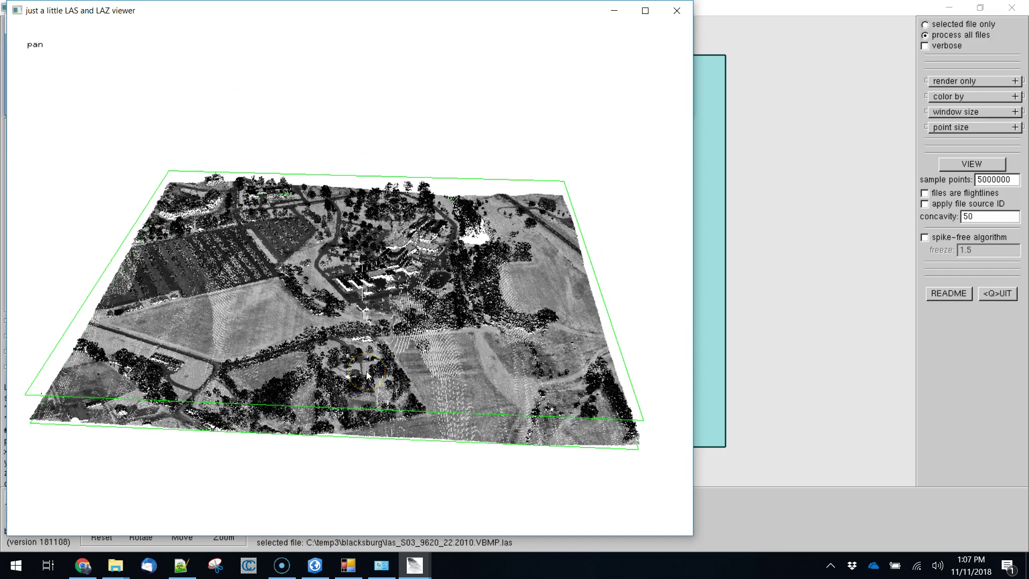
{"action": "right_click", "coordinate": [292, 308]}
{"action": "left_click", "coordinate": [249, 277]}
{"action": "left_click", "coordinate": [34, 44]}
{"action": "left_click_drag", "start_coordinate": [268, 297], "coordinate": [275, 459]}
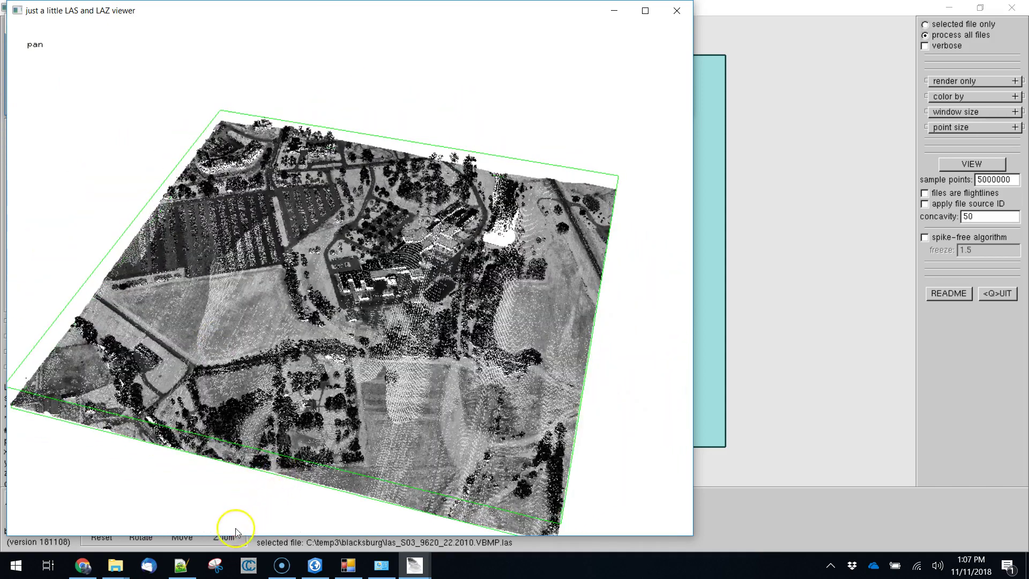
- Switch the viewer's navigation to translate mode and shift the point cloud slightly upward
{"action": "right_click", "coordinate": [281, 346]}
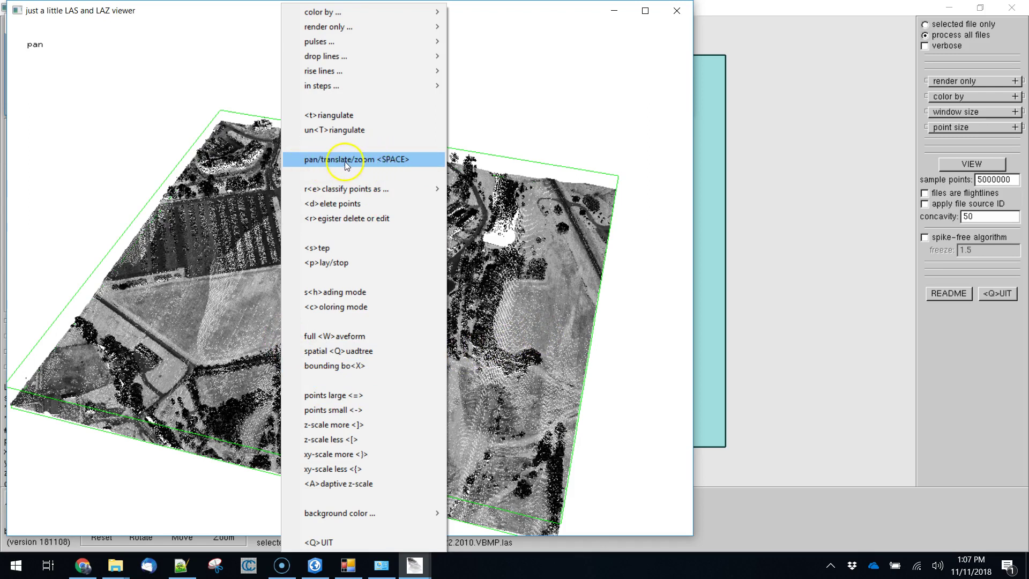
{"action": "left_click", "coordinate": [366, 162]}
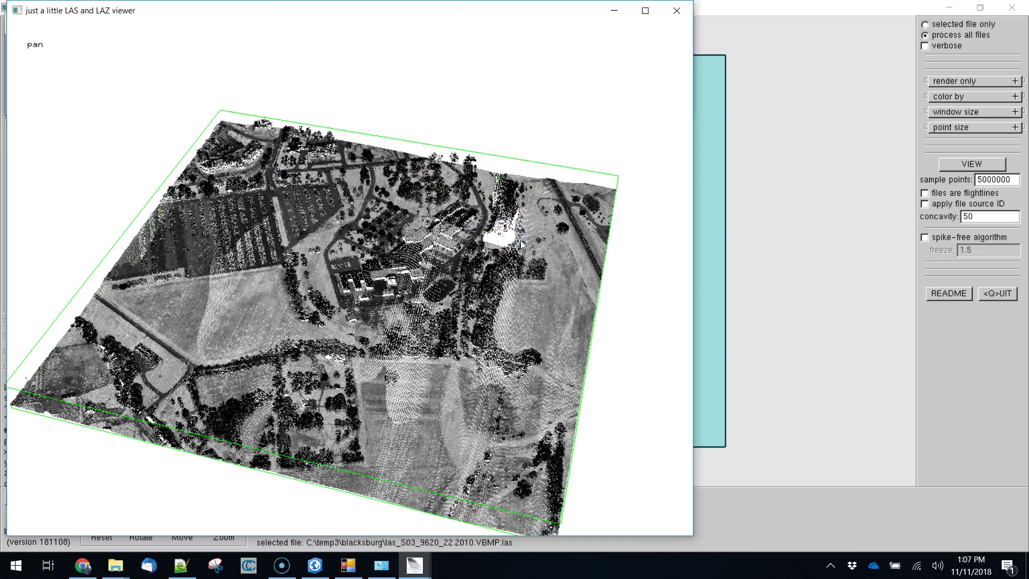
{"action": "key", "text": "space"}
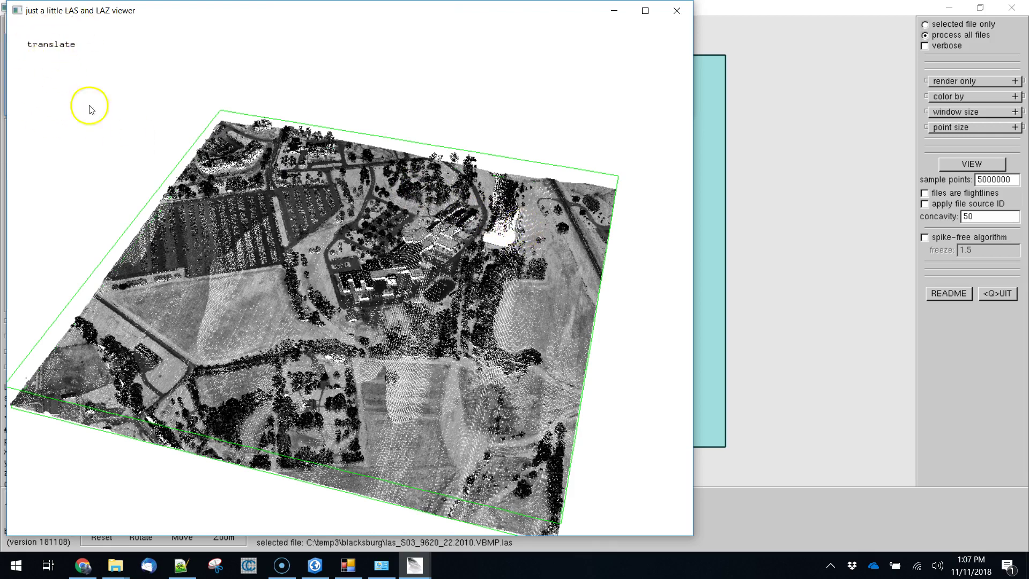
{"action": "left_click_drag", "start_coordinate": [419, 284], "coordinate": [423, 261]}
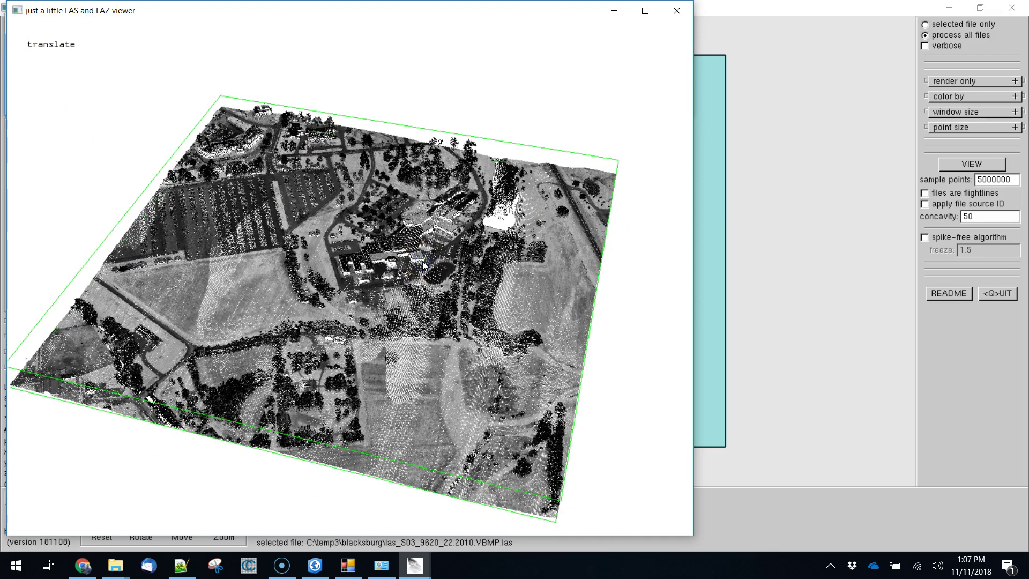
- Zoom in on the buildings near the tile's center, then return to pan mode and rotate around them
{"action": "mouse_move", "coordinate": [418, 303]}
{"action": "left_mouse_down"}
{"action": "mouse_move", "coordinate": [406, 216]}
{"action": "mouse_move", "coordinate": [427, 420]}
{"action": "mouse_move", "coordinate": [405, 228]}
{"action": "mouse_move", "coordinate": [405, 370]}
{"action": "mouse_move", "coordinate": [410, 317]}
{"action": "left_mouse_up"}
{"action": "key", "text": "t"}
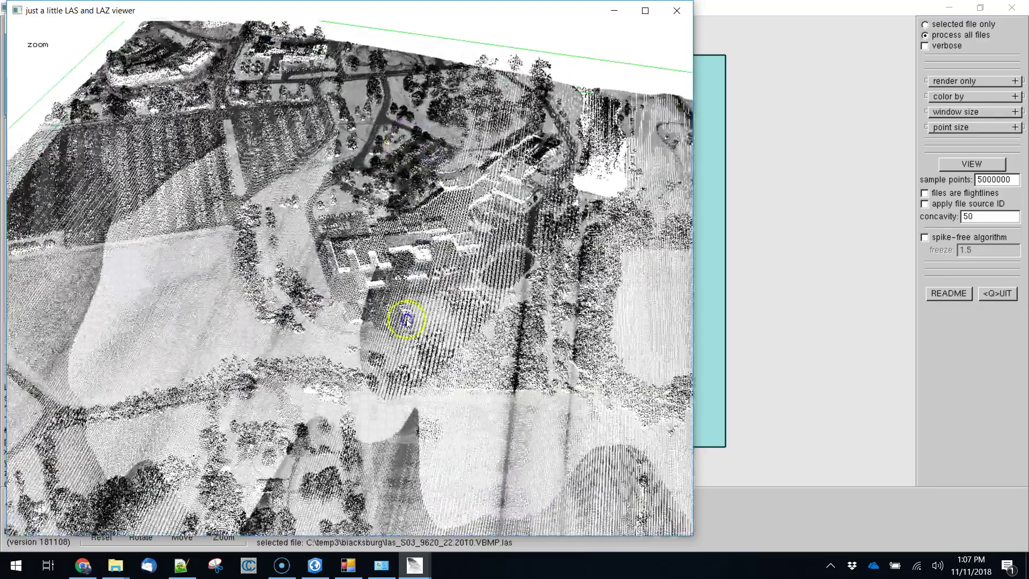
{"action": "left_click", "coordinate": [360, 390]}
{"action": "left_click_drag", "start_coordinate": [377, 363], "coordinate": [436, 339]}
{"action": "key", "text": "p"}
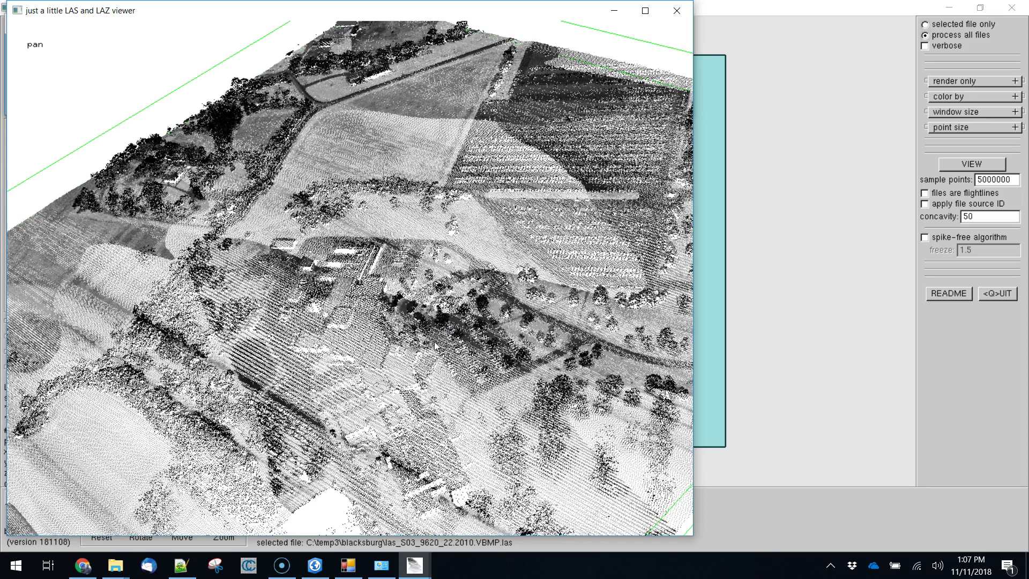
{"action": "mouse_move", "coordinate": [436, 348]}
{"action": "left_mouse_down"}
{"action": "mouse_move", "coordinate": [496, 41]}
{"action": "mouse_move", "coordinate": [436, 147]}
{"action": "mouse_move", "coordinate": [391, 159]}
{"action": "mouse_move", "coordinate": [410, 261]}
{"action": "mouse_move", "coordinate": [397, 311]}
{"action": "mouse_move", "coordinate": [388, 295]}
{"action": "left_mouse_up"}
- Cycle the coloring through classification and black-red-yellow-white elevation to blue-yellow-red elevation, and inspect the terrain from several angles
{"action": "key", "text": "c"}
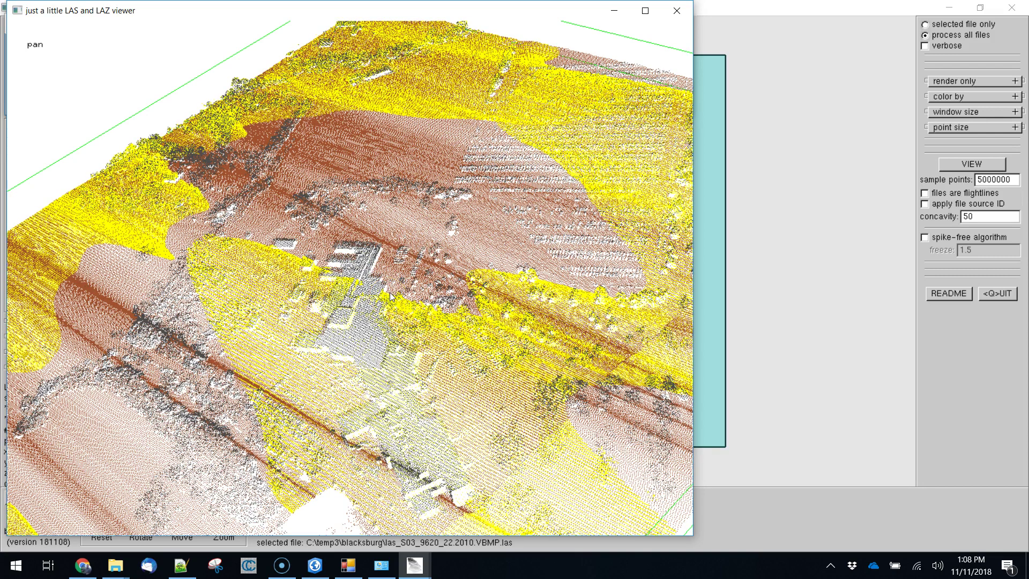
{"action": "key", "text": "c"}
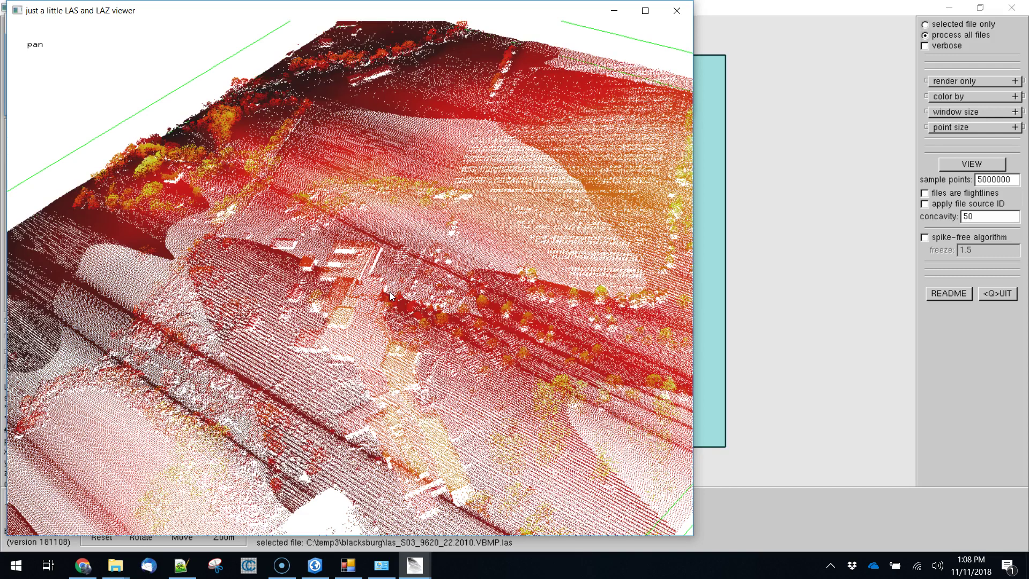
{"action": "key", "text": "c"}
{"action": "left_click_drag", "start_coordinate": [348, 311], "coordinate": [432, 82]}
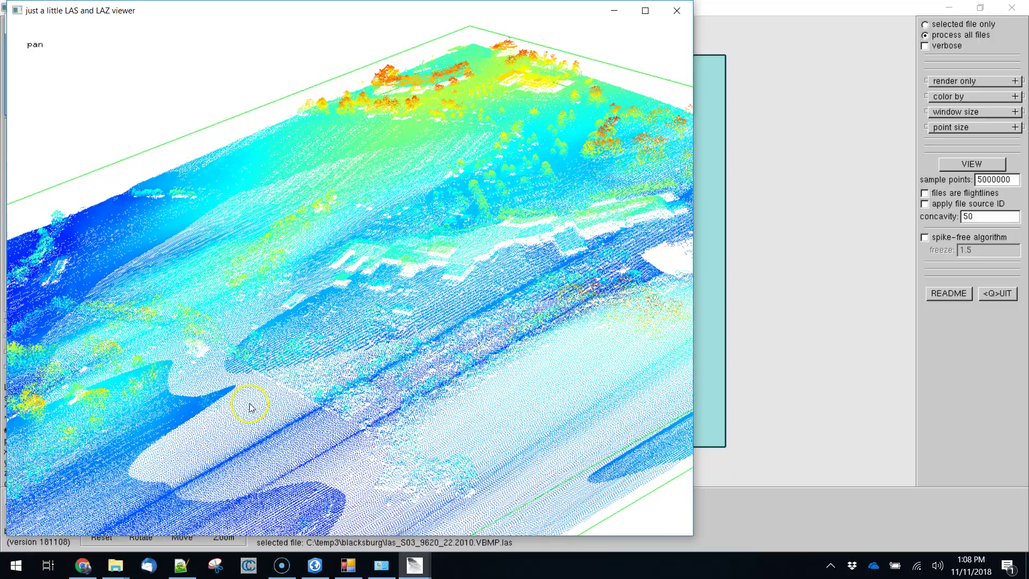
{"action": "left_click_drag", "start_coordinate": [238, 332], "coordinate": [509, 300]}
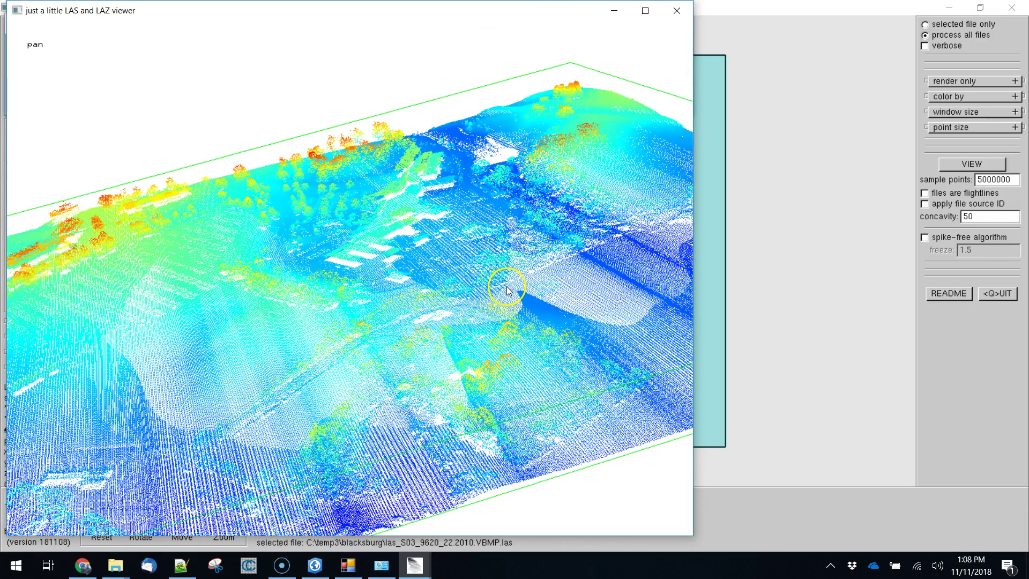
- Color the points by return, inspect the trees from another angle, and cycle the coloring back to intensity
{"action": "key", "text": "c"}
{"action": "left_click_drag", "start_coordinate": [292, 262], "coordinate": [460, 303]}
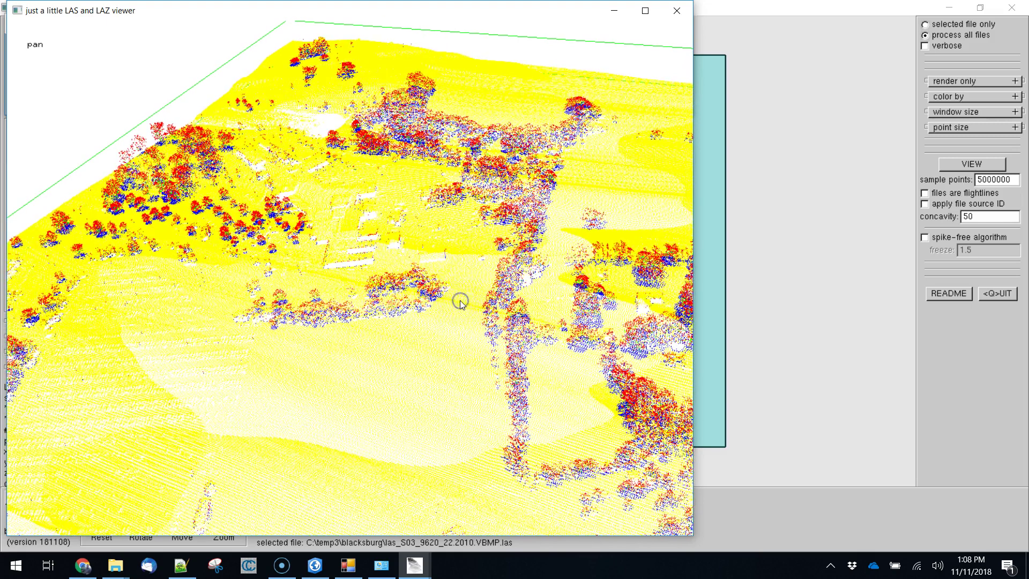
{"action": "key", "text": "c"}
{"action": "key", "text": "c"}
{"action": "key", "text": "c"}
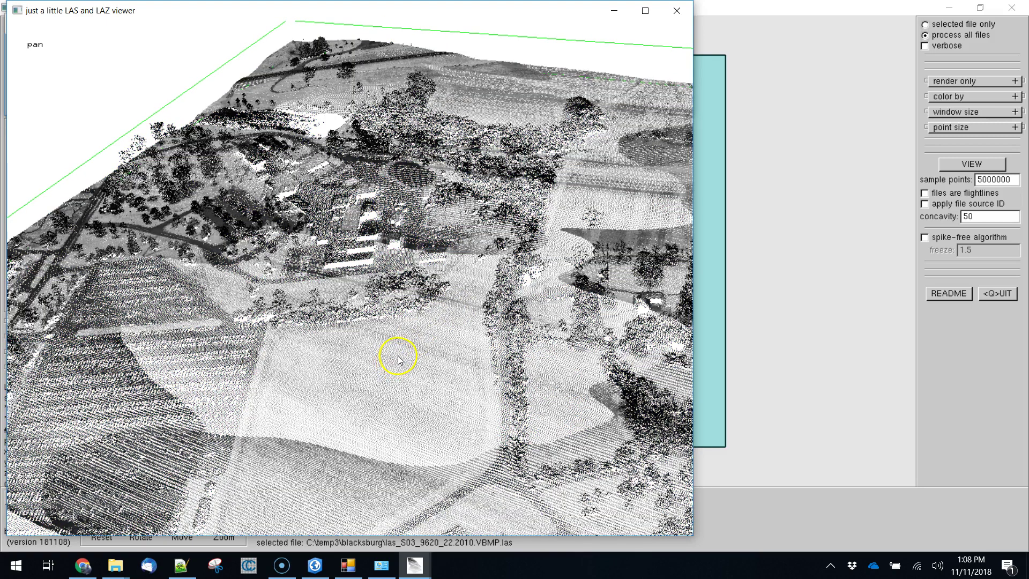
{"action": "right_click", "coordinate": [392, 231]}
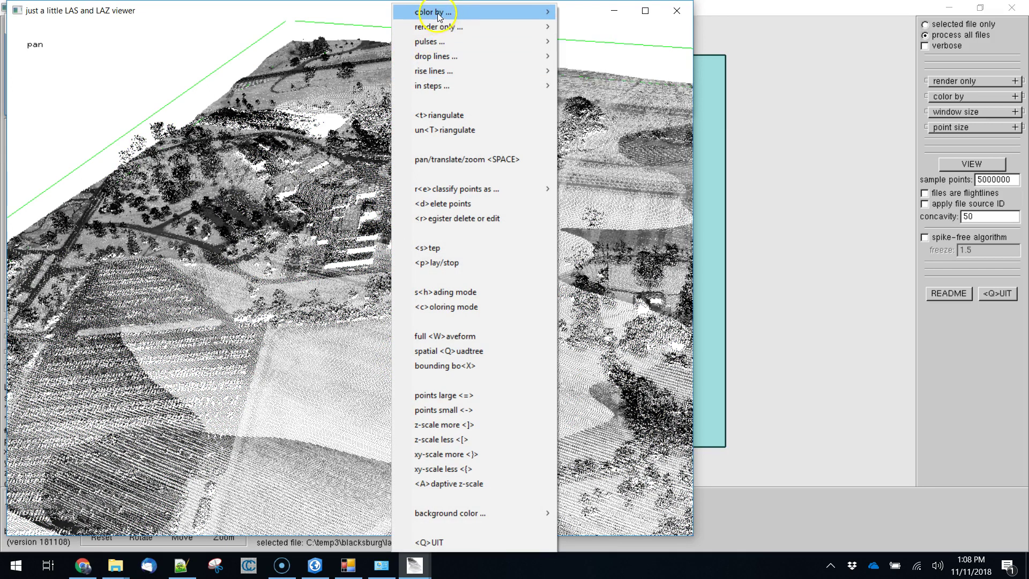
{"action": "mouse_move", "coordinate": [440, 14]}
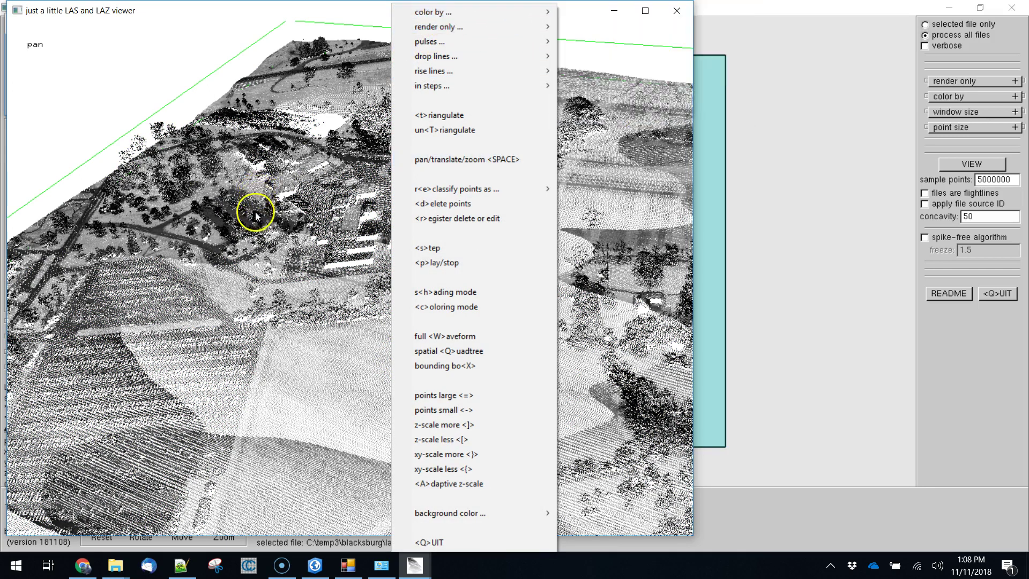
{"action": "left_click", "coordinate": [261, 386]}
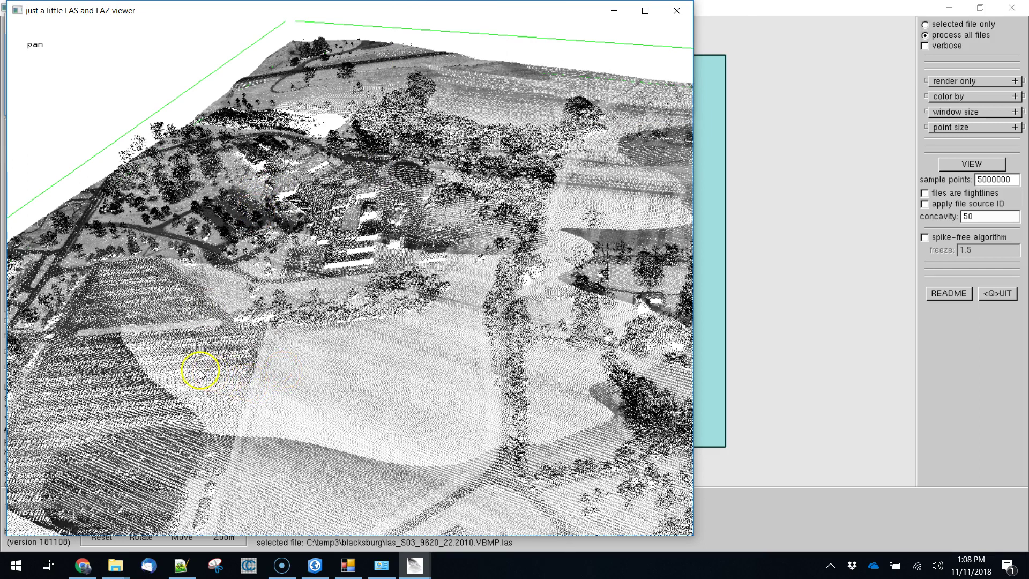
- Close the point cloud viewer and the main lasview window
{"action": "left_click", "coordinate": [675, 11]}
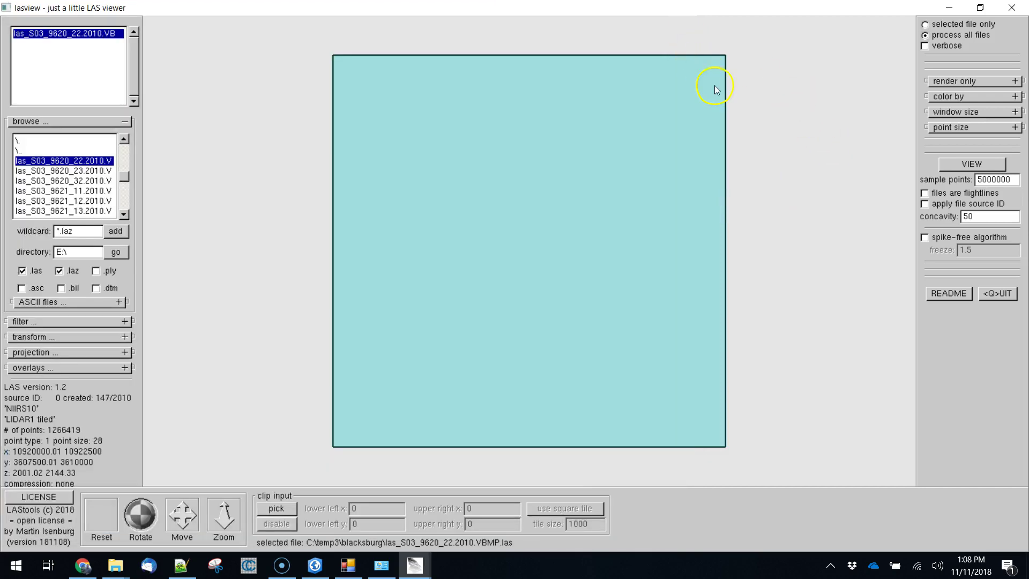
{"action": "left_click", "coordinate": [1024, 8]}
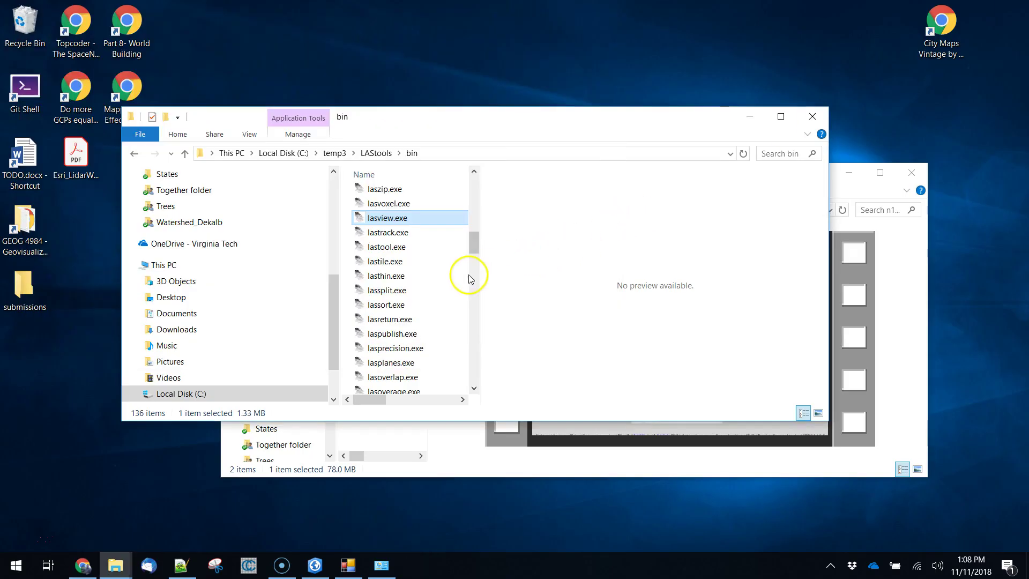
- Launch las2las.exe from the LAStools bin folder and browse to the folder containing the Blacksburg LAS tiles
{"action": "left_click_drag", "start_coordinate": [474, 246], "coordinate": [472, 289]}
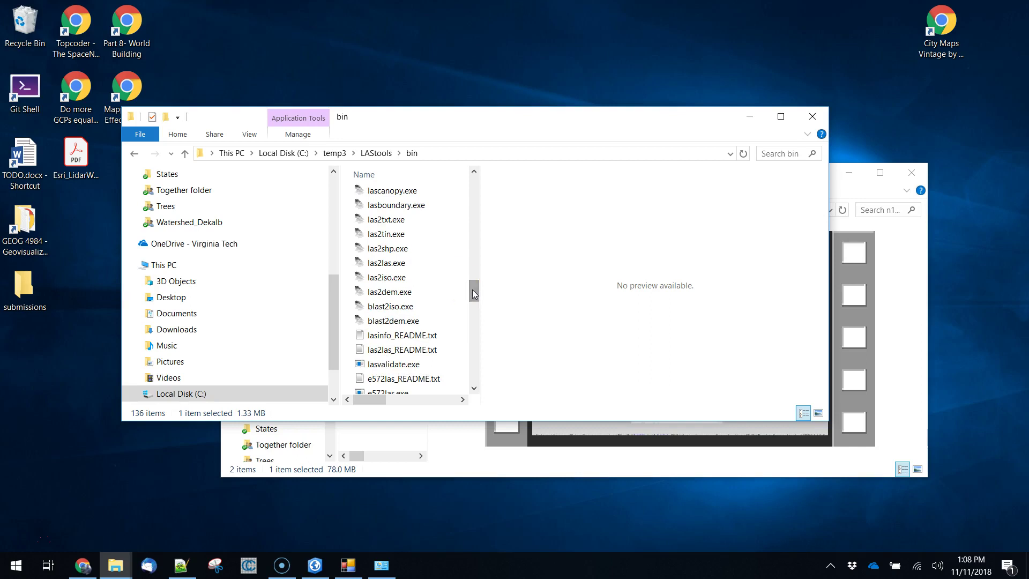
{"action": "double_click", "coordinate": [407, 266]}
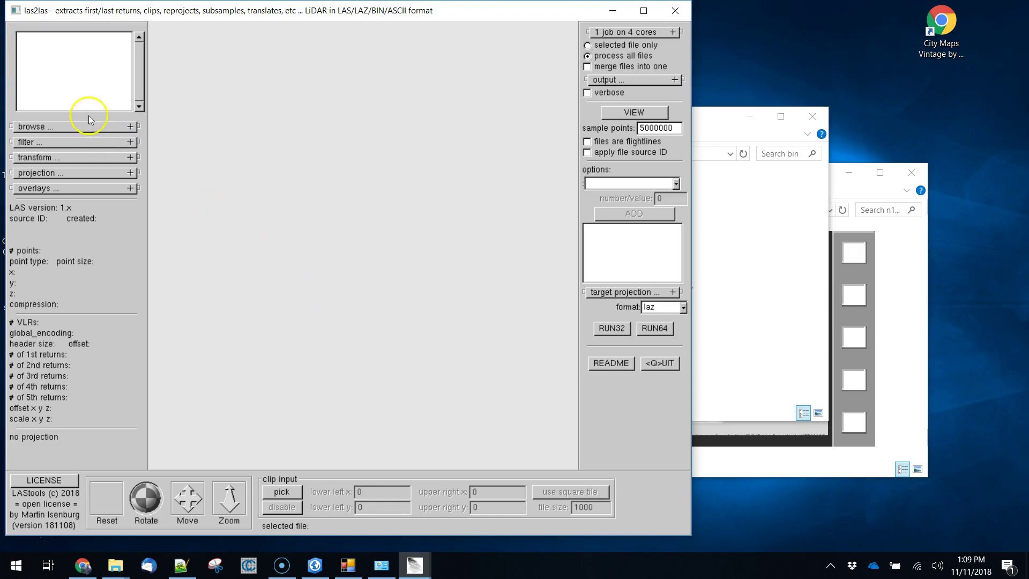
{"action": "left_click", "coordinate": [131, 127]}
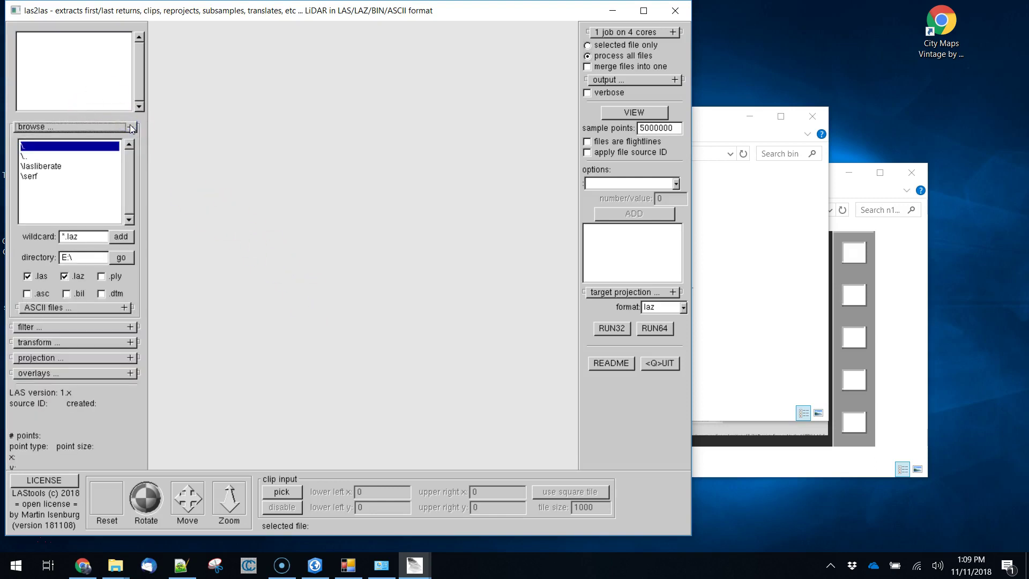
{"action": "double_click", "coordinate": [29, 156]}
{"action": "double_click", "coordinate": [29, 157]}
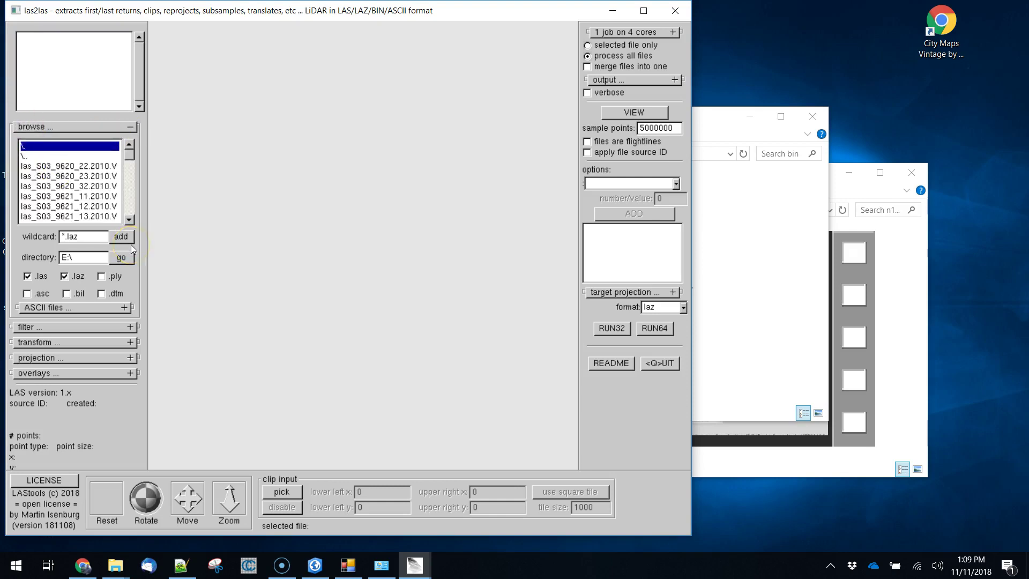
- Try to select the whole range of LAS tiles in the browse list and reload the directory
{"action": "left_click", "coordinate": [64, 166]}
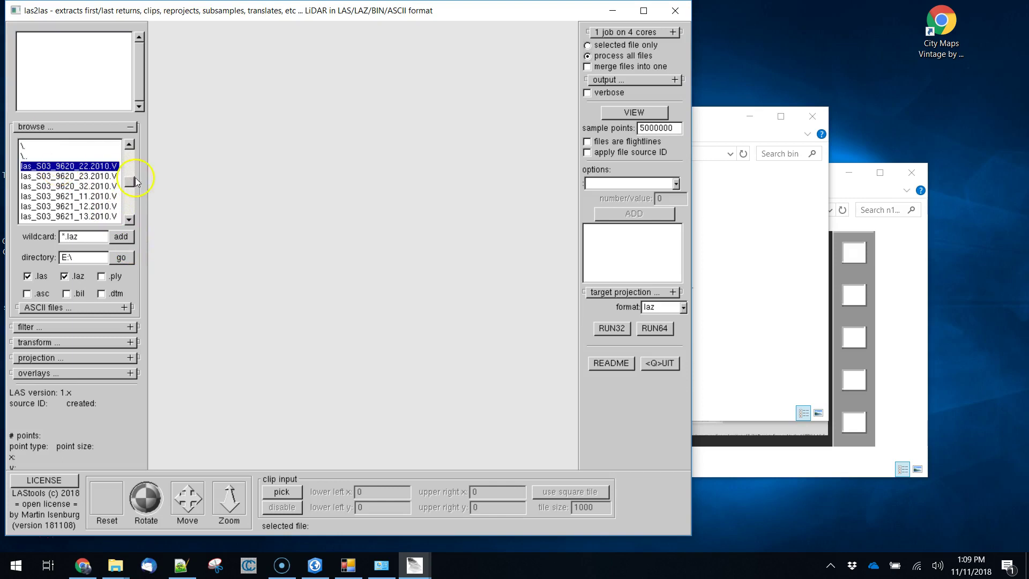
{"action": "scroll", "coordinate": [94, 210], "scroll_direction": "down", "scroll_amount": 2}
{"action": "left_click", "coordinate": [95, 216]}
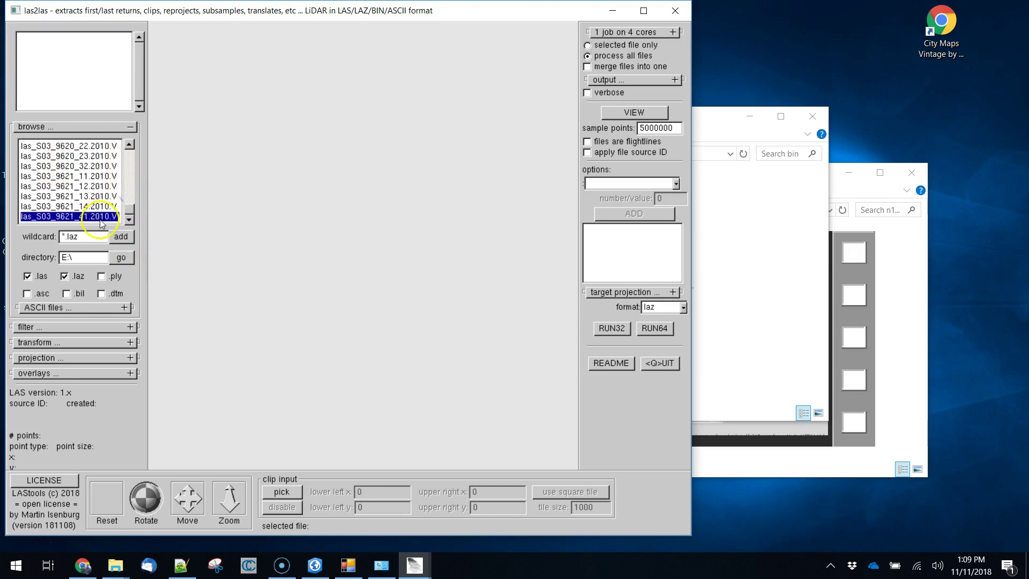
{"action": "left_click", "coordinate": [80, 156]}
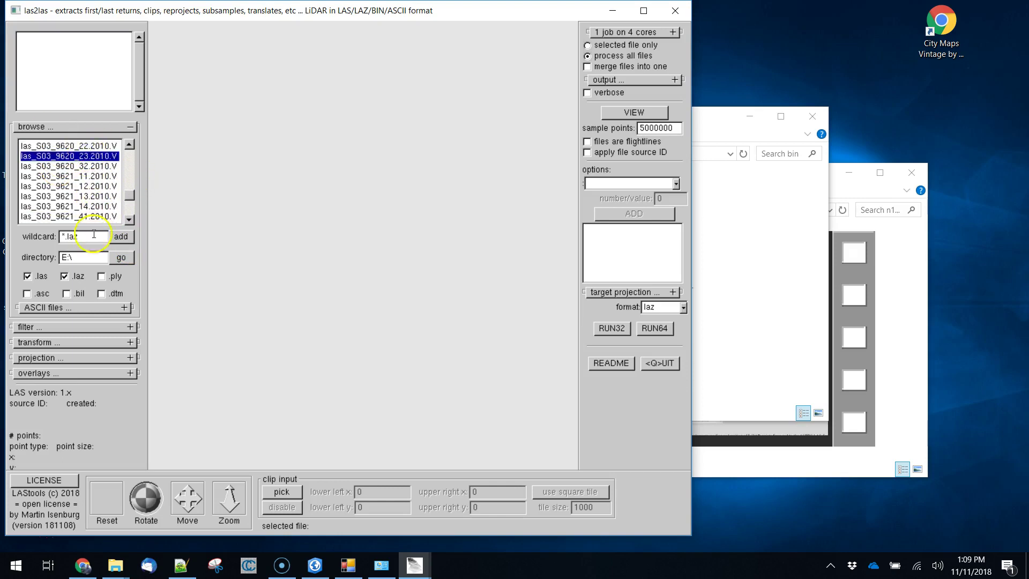
{"action": "left_click", "coordinate": [51, 145]}
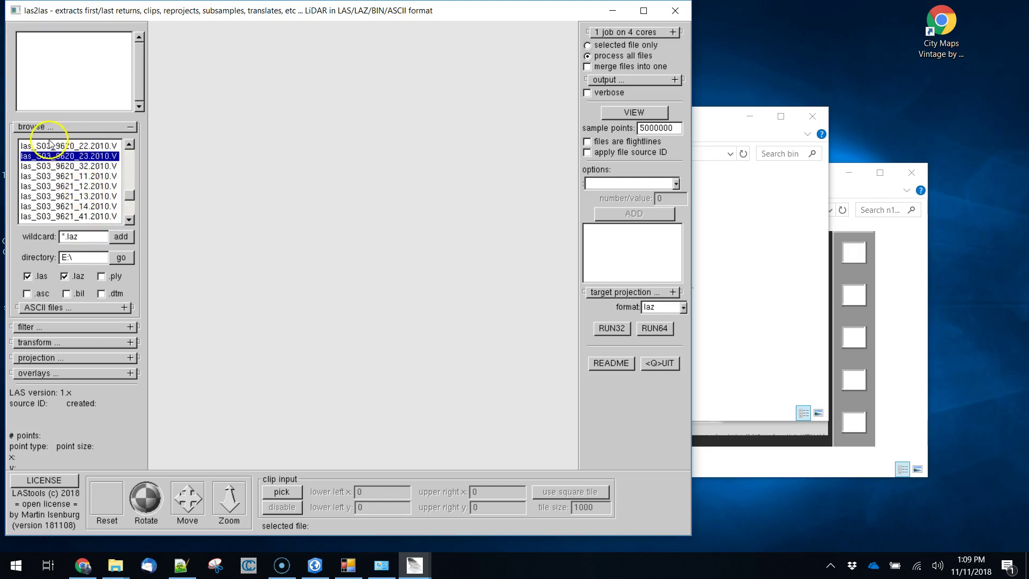
{"action": "left_click", "coordinate": [119, 258]}
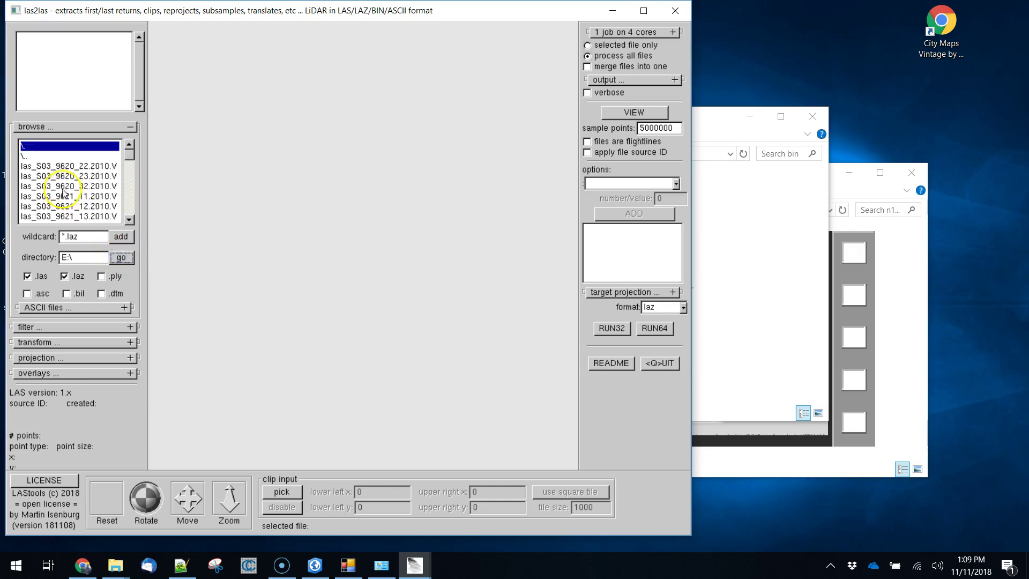
- Add all nine Blacksburg tiles, from las_S03_9620_22 through las_S03_9621_42, to the input files
{"action": "double_click", "coordinate": [51, 167]}
{"action": "double_click", "coordinate": [51, 176]}
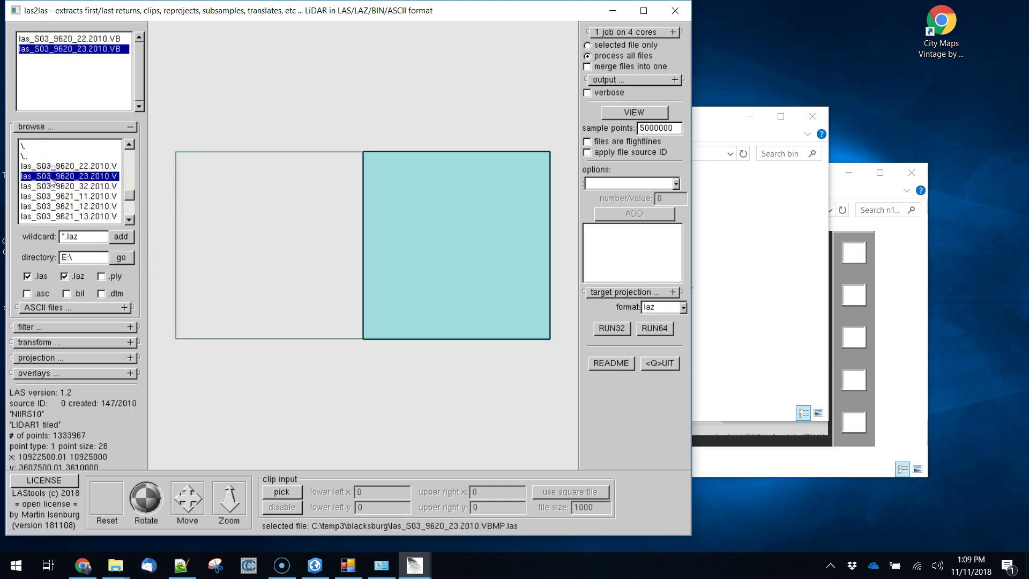
{"action": "double_click", "coordinate": [51, 187]}
{"action": "double_click", "coordinate": [51, 197]}
{"action": "double_click", "coordinate": [49, 207]}
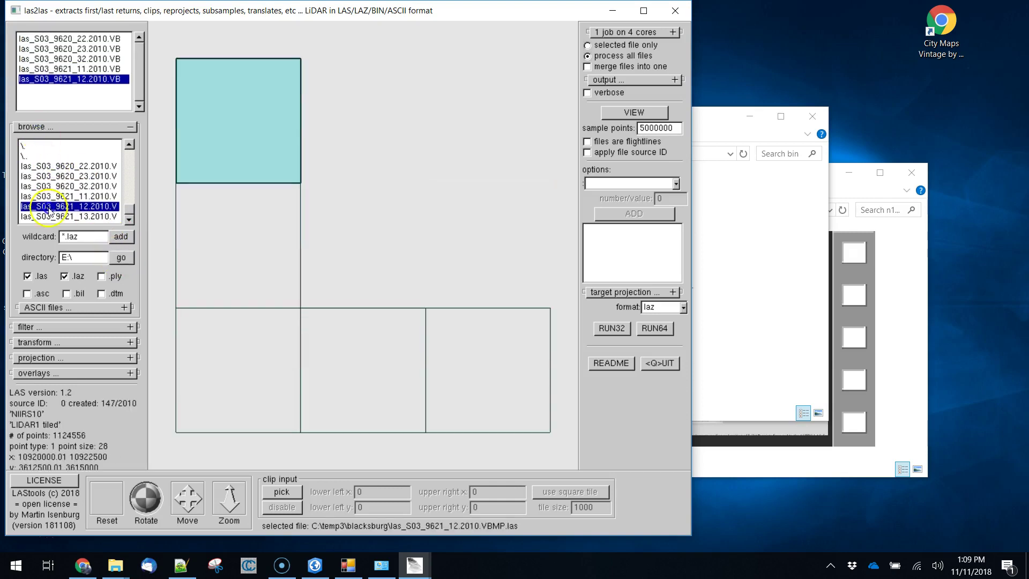
{"action": "double_click", "coordinate": [51, 216]}
{"action": "left_click", "coordinate": [129, 220]}
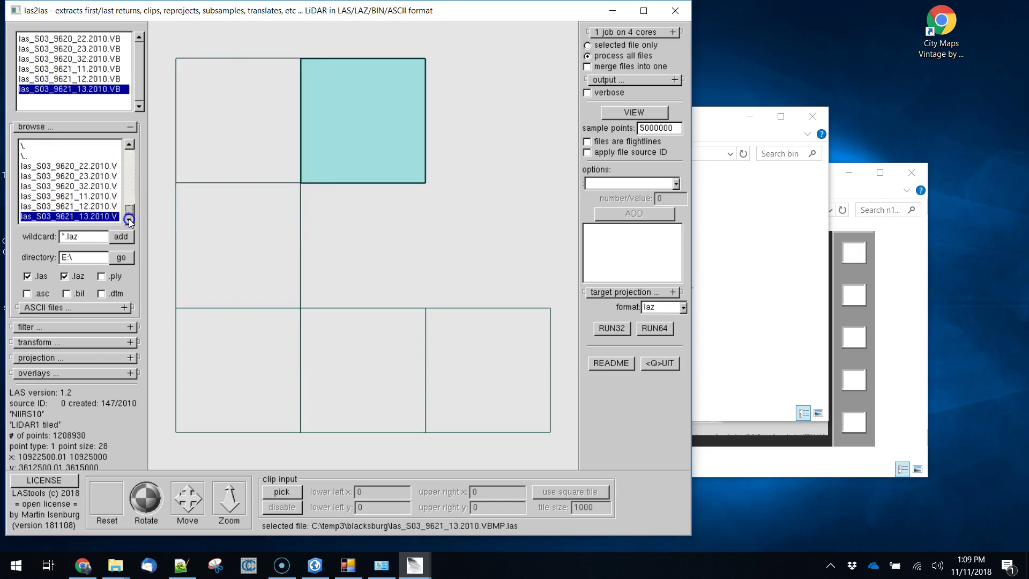
{"action": "left_click", "coordinate": [130, 145]}
{"action": "left_click", "coordinate": [129, 220]}
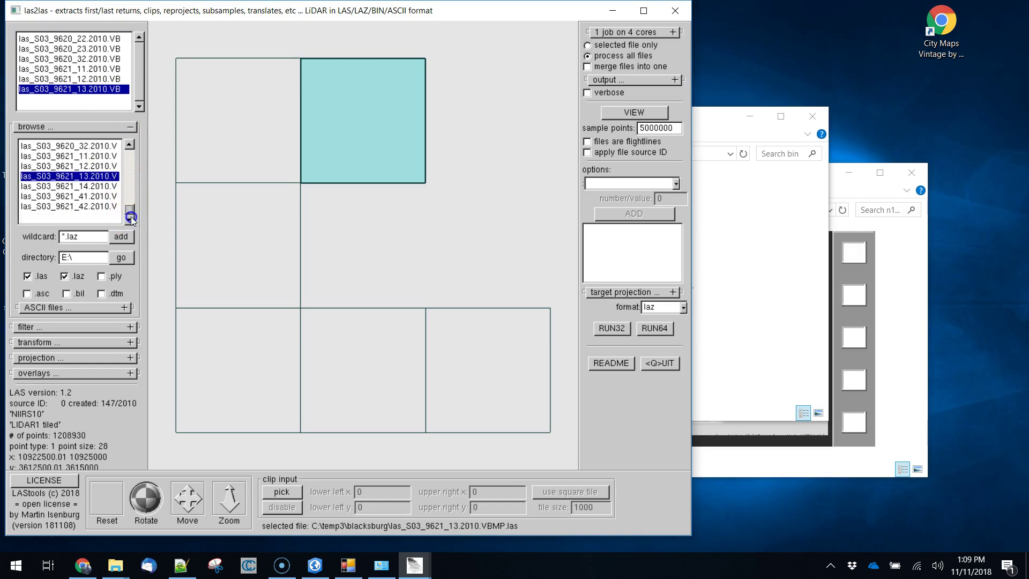
{"action": "double_click", "coordinate": [105, 187]}
{"action": "double_click", "coordinate": [102, 196]}
{"action": "double_click", "coordinate": [100, 206]}
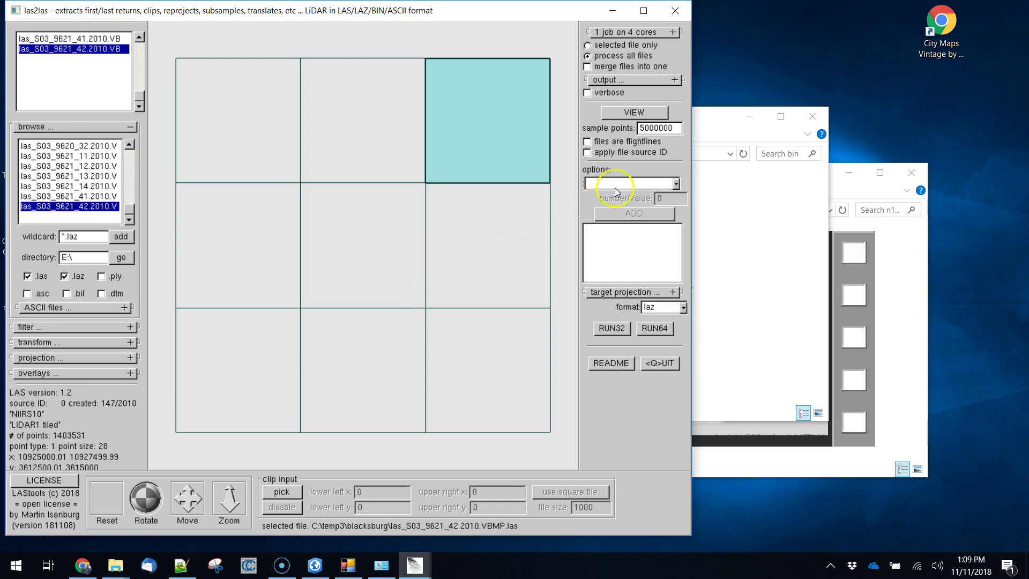
- Set the output directory to the current folder, C:\temp3\blacksburg, and widen the las2las window
{"action": "left_click", "coordinate": [673, 79]}
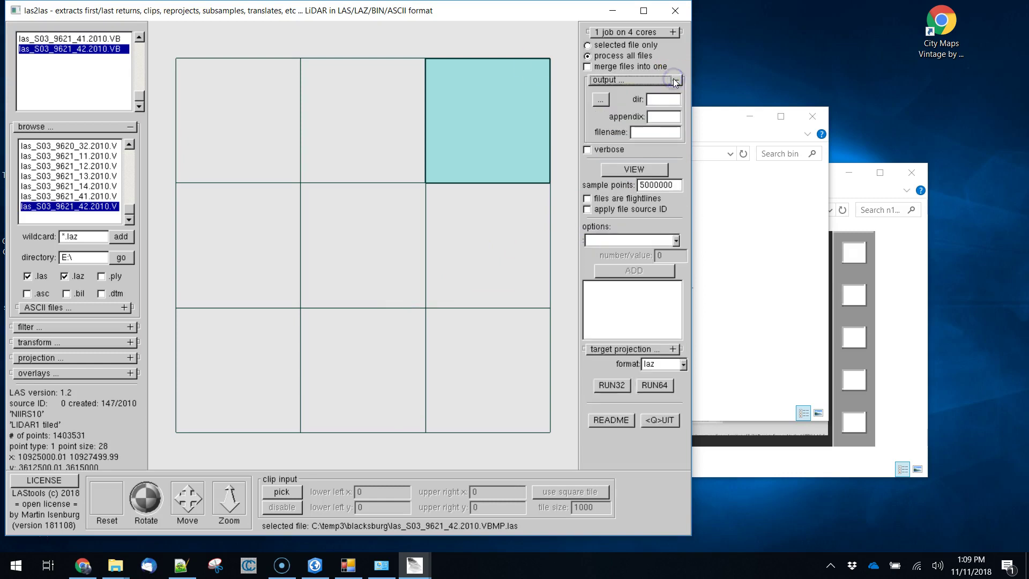
{"action": "left_click", "coordinate": [657, 99]}
{"action": "left_click", "coordinate": [600, 100]}
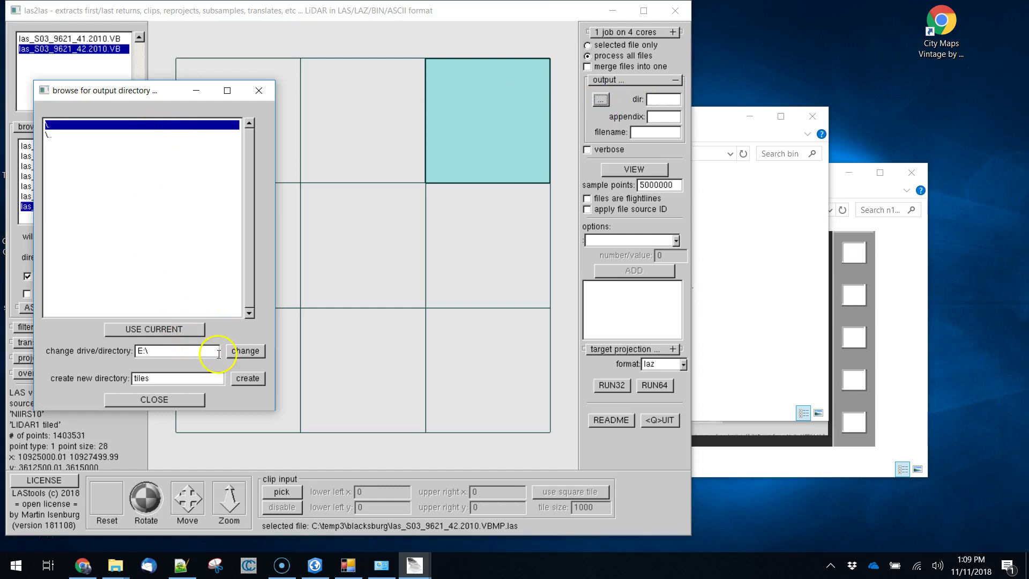
{"action": "left_click", "coordinate": [155, 328]}
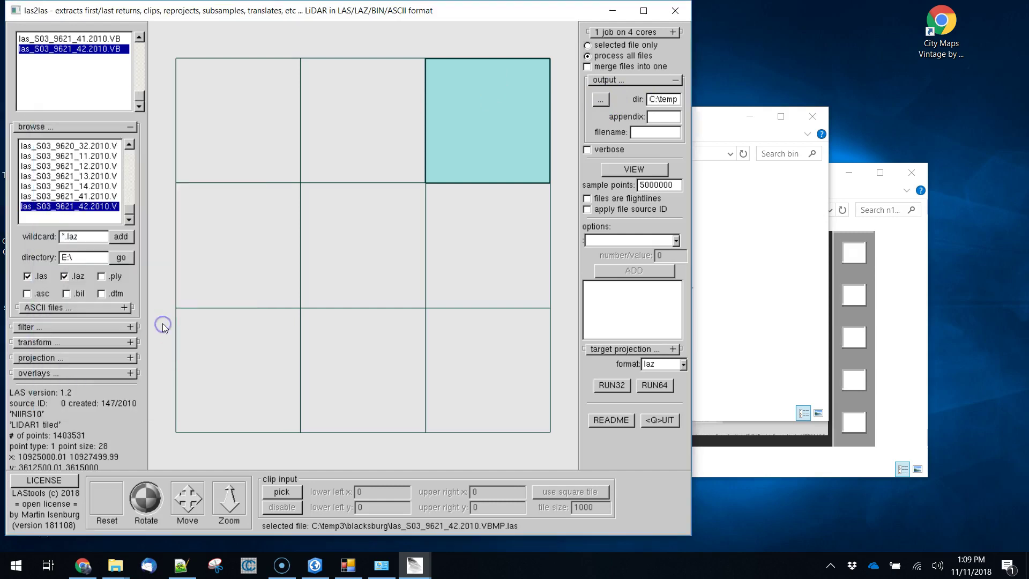
{"action": "triple_click", "coordinate": [667, 99]}
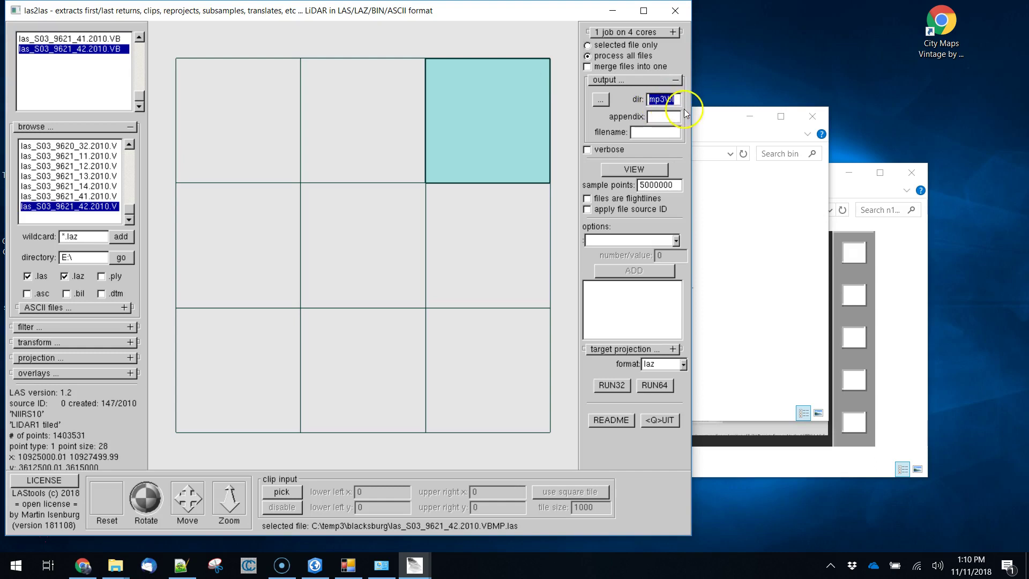
{"action": "left_click_drag", "start_coordinate": [692, 109], "coordinate": [916, 109]}
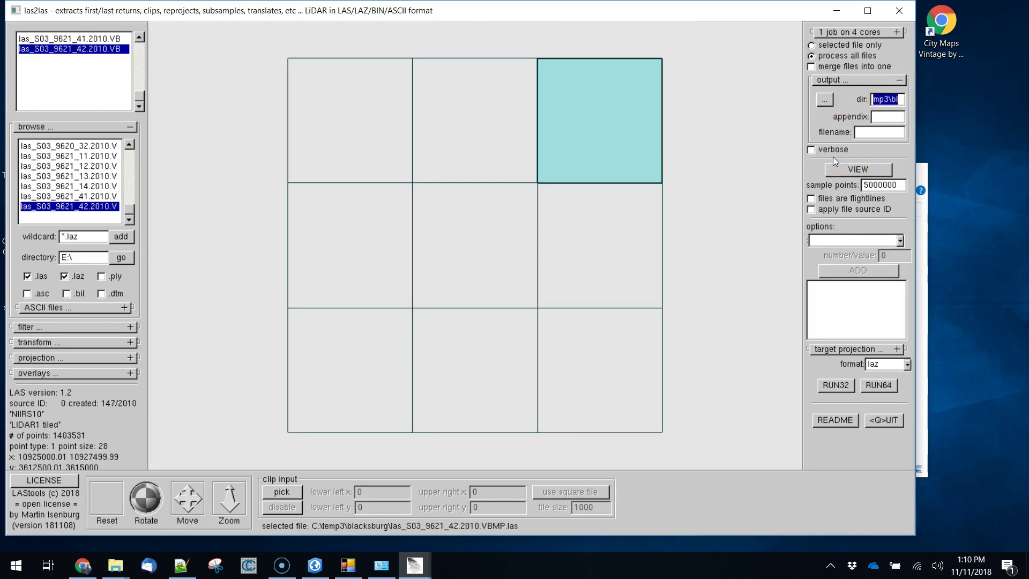
- Name the output file merged.las, enable merging the files into one, and review the 64-bit run command without starting it
{"action": "left_click", "coordinate": [866, 131]}
{"action": "type", "text": "merged.las"}
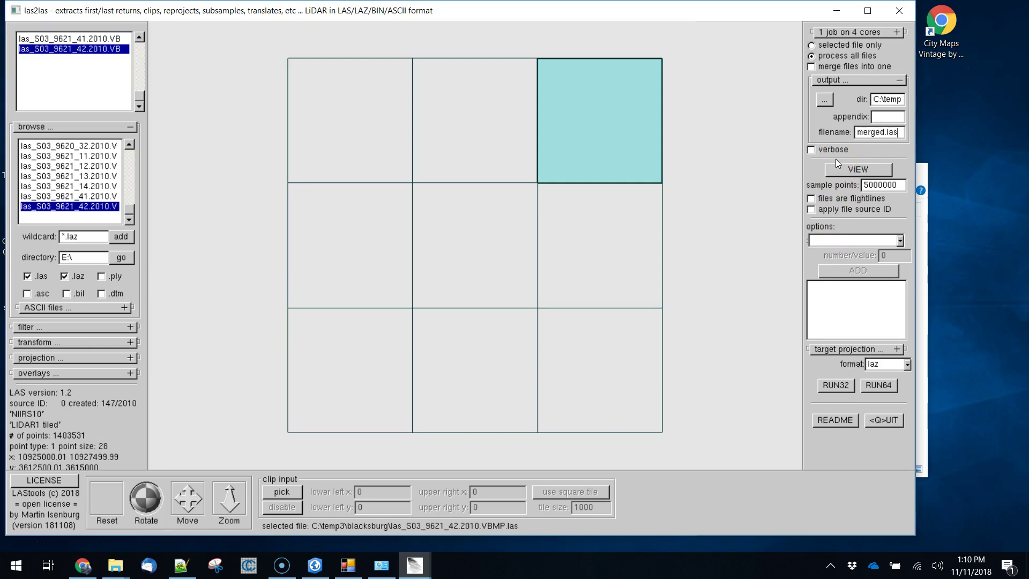
{"action": "left_click", "coordinate": [827, 66]}
{"action": "left_click", "coordinate": [883, 385]}
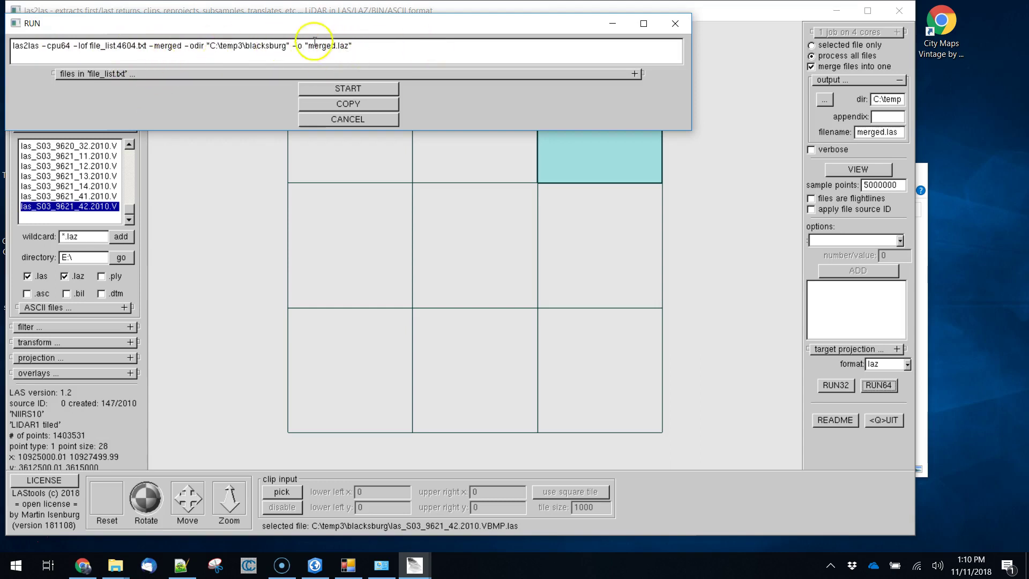
{"action": "left_click", "coordinate": [356, 119]}
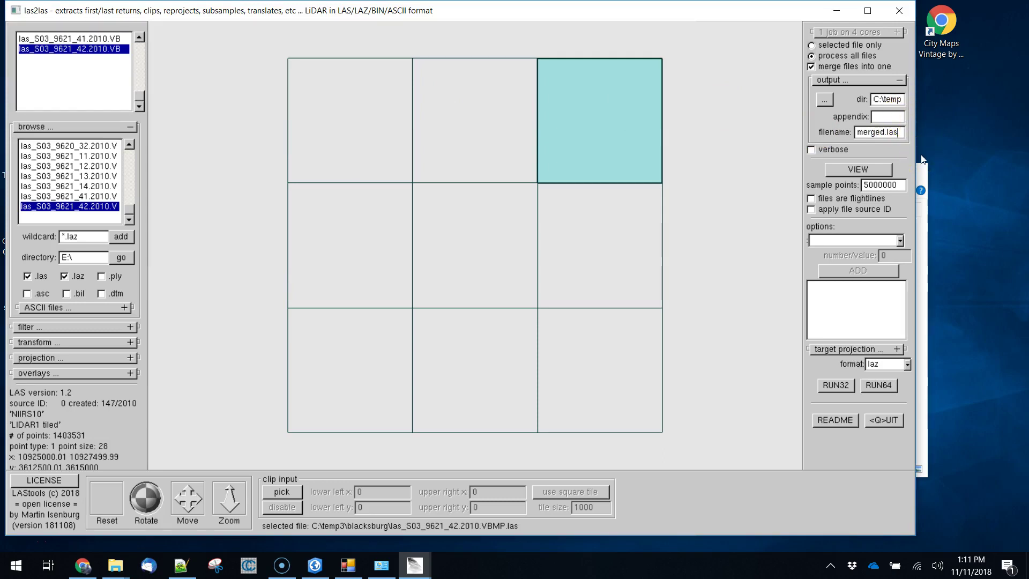
- Set the output appendix to "las" and bring up the 32-bit run command
{"action": "left_click", "coordinate": [874, 79]}
{"action": "left_click", "coordinate": [874, 79]}
{"action": "left_click", "coordinate": [885, 115]}
{"action": "left_click", "coordinate": [846, 388]}
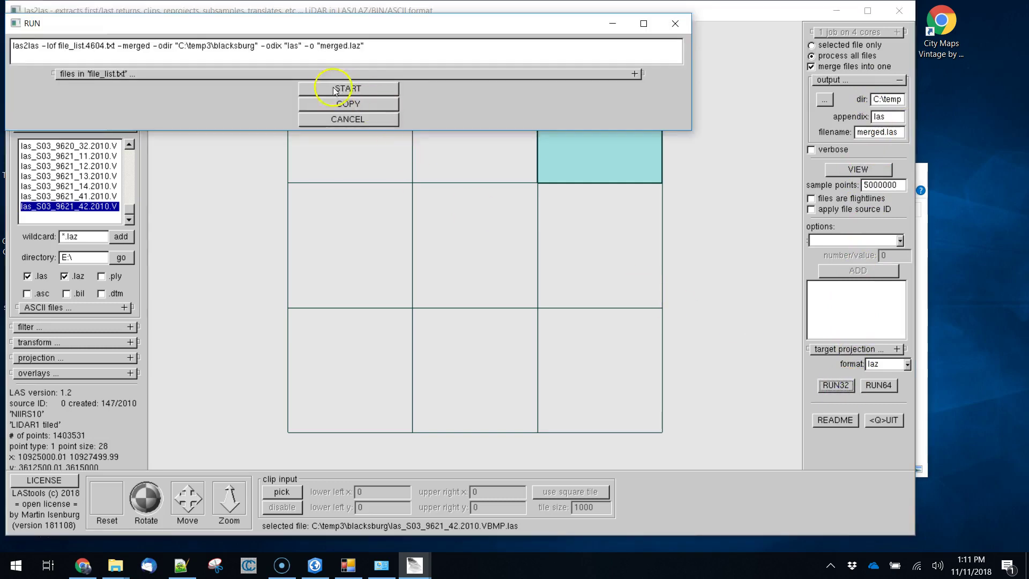
- Change the output name in the run command to "merged.las" and start the merge
{"action": "left_click", "coordinate": [357, 48]}
{"action": "left_click", "coordinate": [359, 50]}
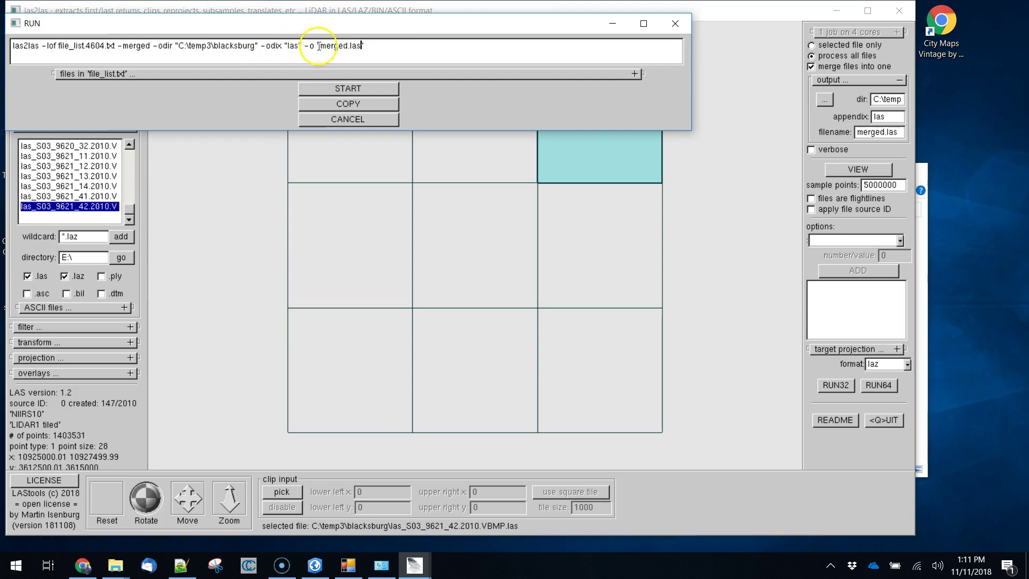
{"action": "left_click", "coordinate": [230, 114]}
{"action": "left_click", "coordinate": [350, 90]}
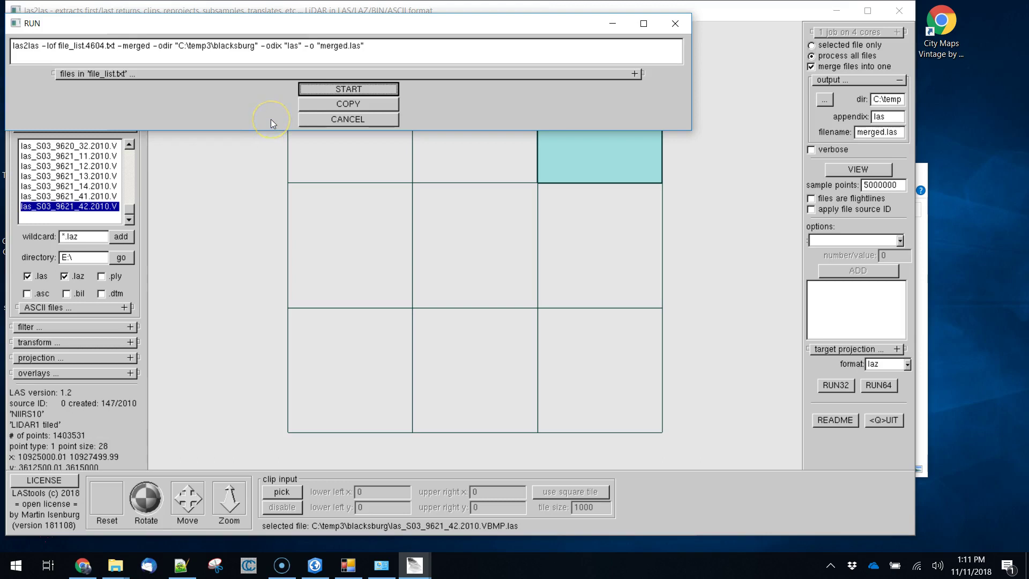
- Switch to File Explorer, open C:\temp3\blacksburg, and check the type and size of mergedlas.las
{"action": "left_click", "coordinate": [116, 565]}
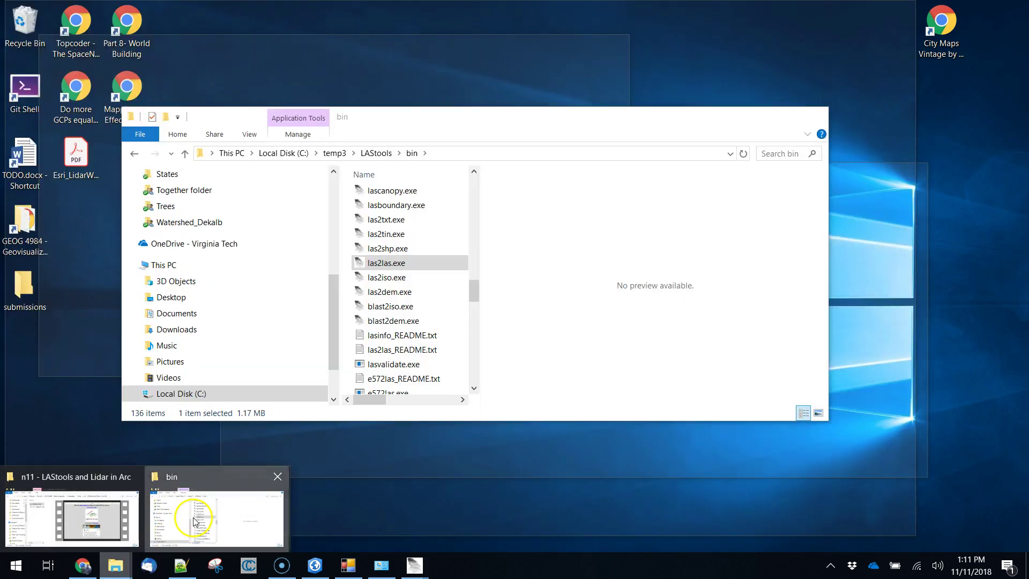
{"action": "left_click", "coordinate": [193, 525]}
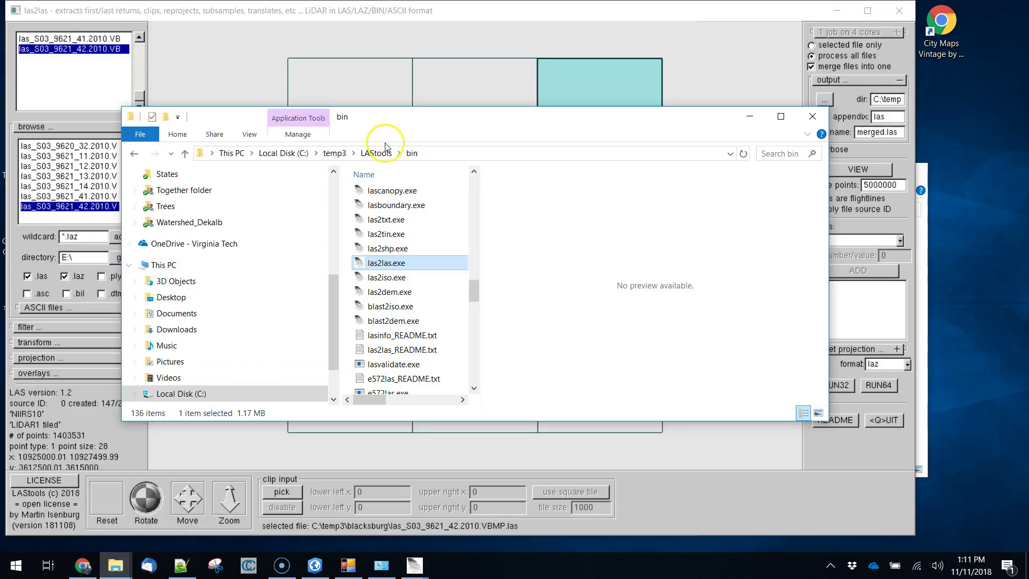
{"action": "left_click", "coordinate": [334, 154]}
{"action": "double_click", "coordinate": [423, 193]}
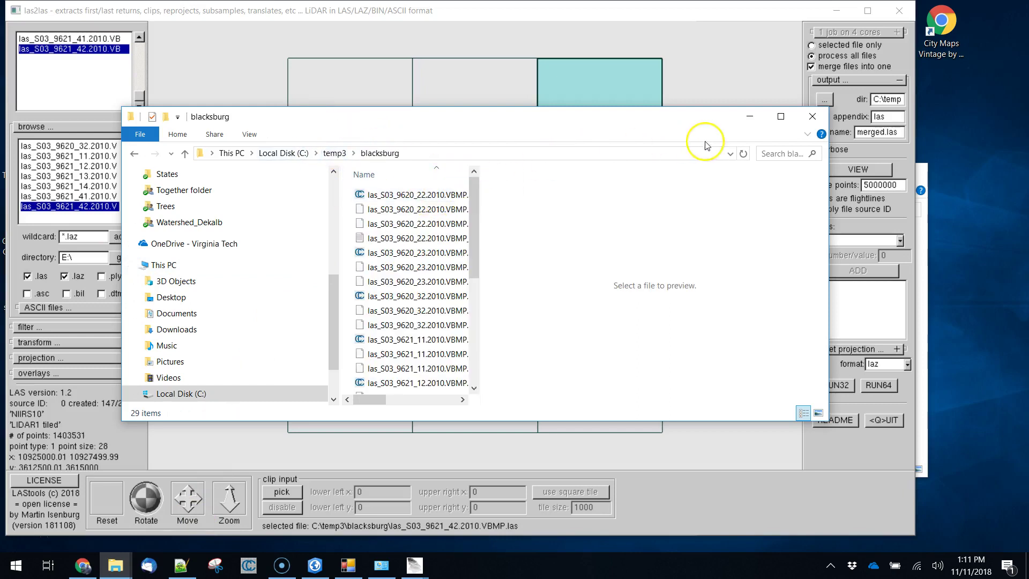
{"action": "left_click", "coordinate": [781, 116]}
{"action": "left_click", "coordinate": [282, 491]}
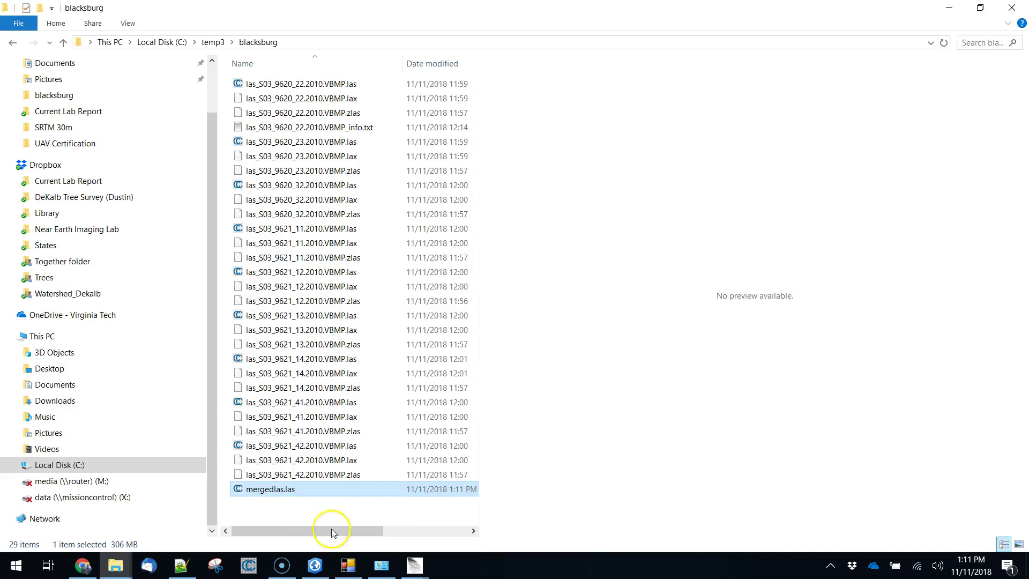
{"action": "left_click_drag", "start_coordinate": [480, 414], "coordinate": [728, 409]}
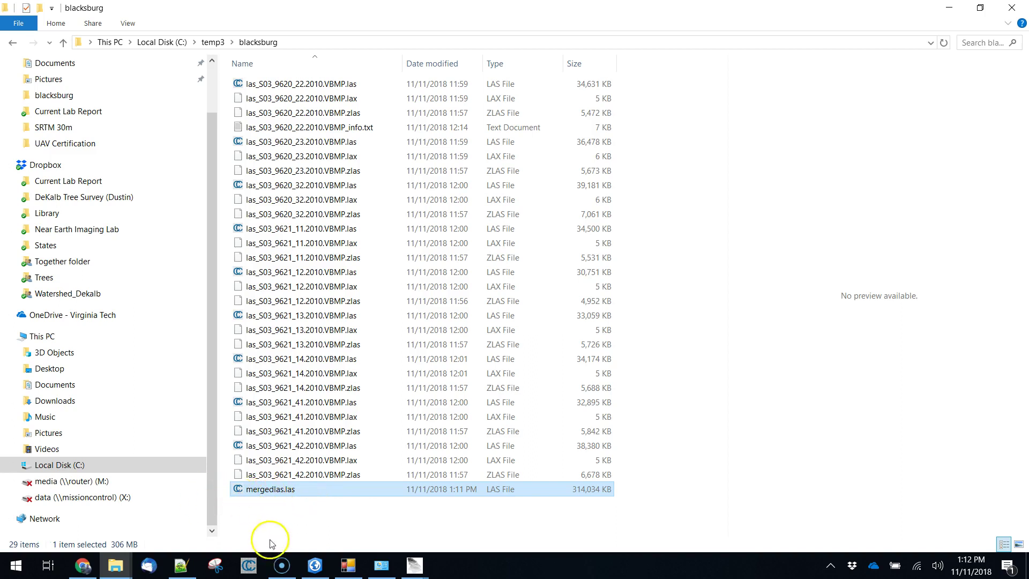
- Open mergedlas.las in CloudCompare with the Classification field included, and accept the suggested global shift
{"action": "double_click", "coordinate": [270, 490]}
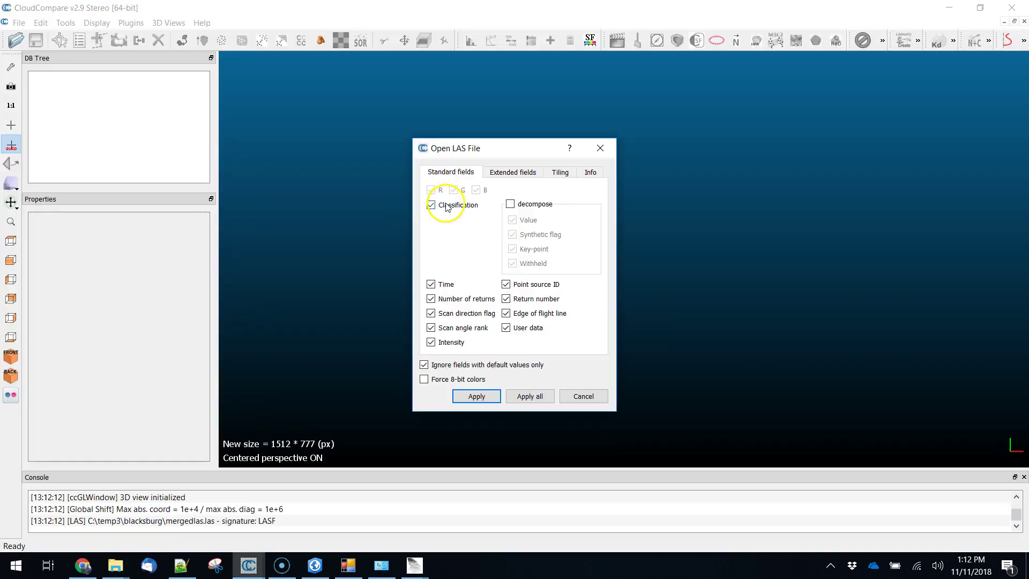
{"action": "left_click", "coordinate": [433, 204]}
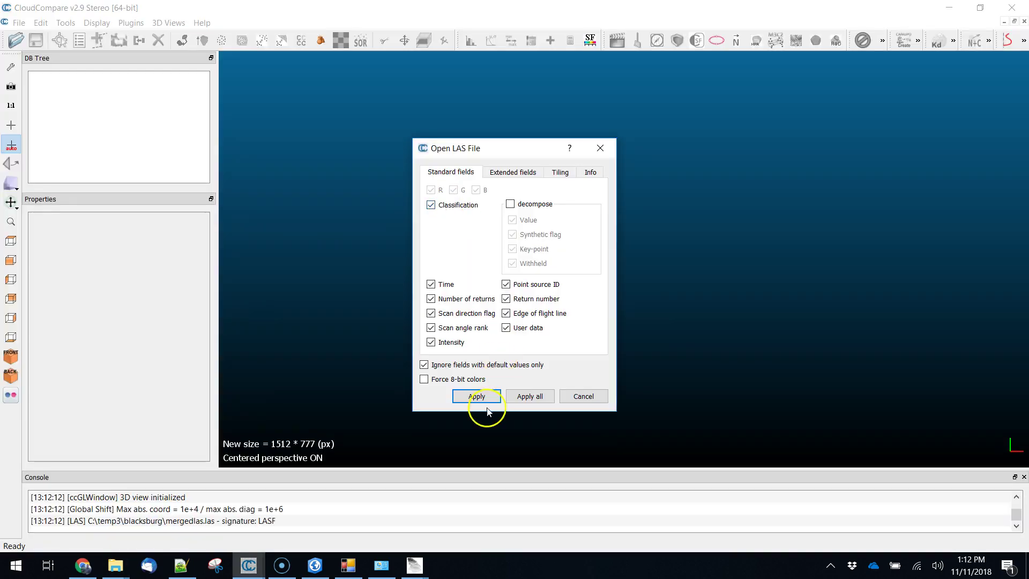
{"action": "left_click", "coordinate": [477, 397]}
{"action": "left_click", "coordinate": [554, 366]}
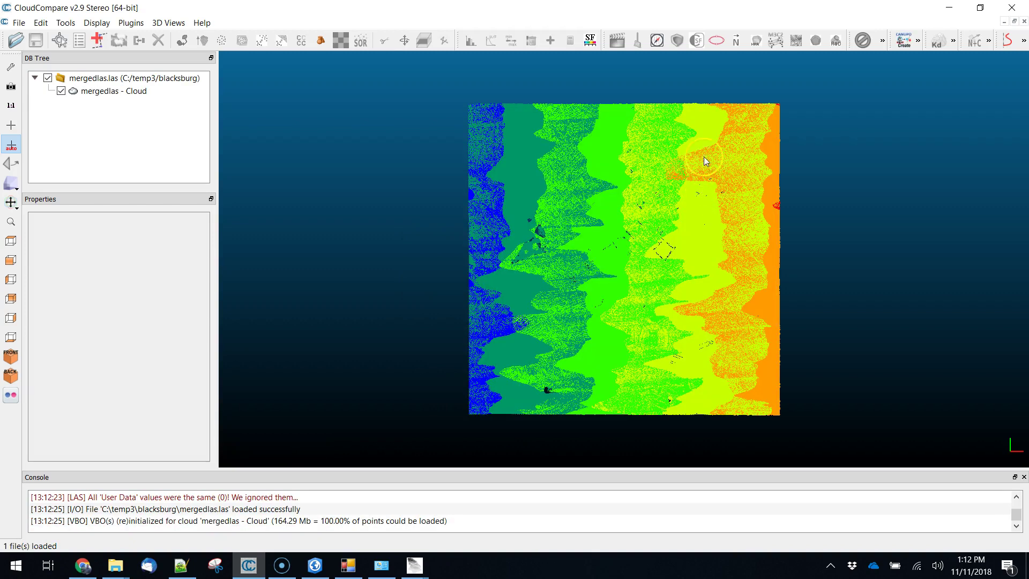
- Select the merged cloud, turn its coloring off, and restore the scalar field coloring
{"action": "left_click", "coordinate": [99, 91]}
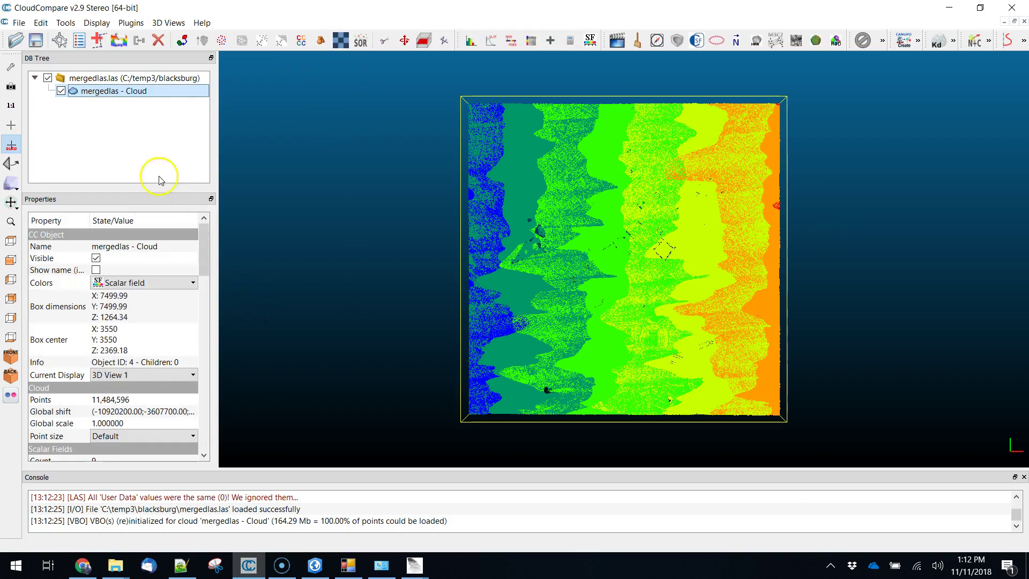
{"action": "left_click", "coordinate": [191, 284]}
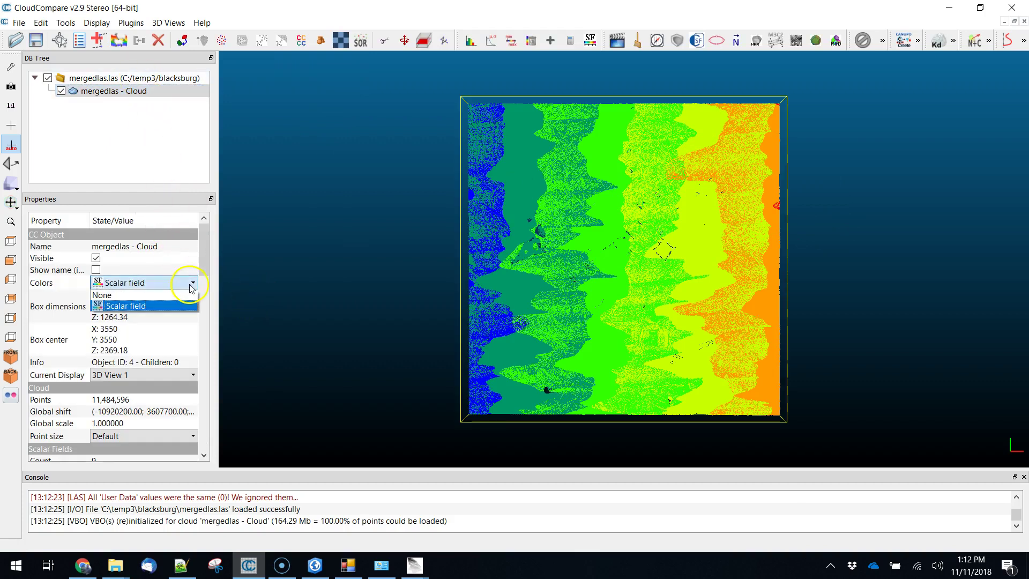
{"action": "left_click", "coordinate": [179, 294]}
{"action": "left_click", "coordinate": [193, 285]}
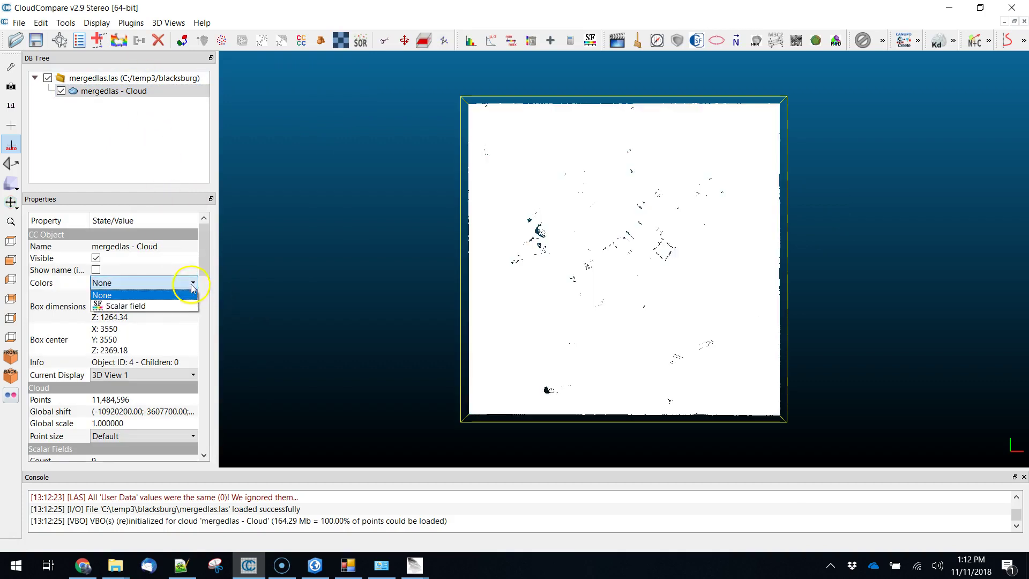
{"action": "left_click", "coordinate": [169, 307]}
- Export the merged cloud's Z coordinate as a scalar field
{"action": "left_click", "coordinate": [41, 23]}
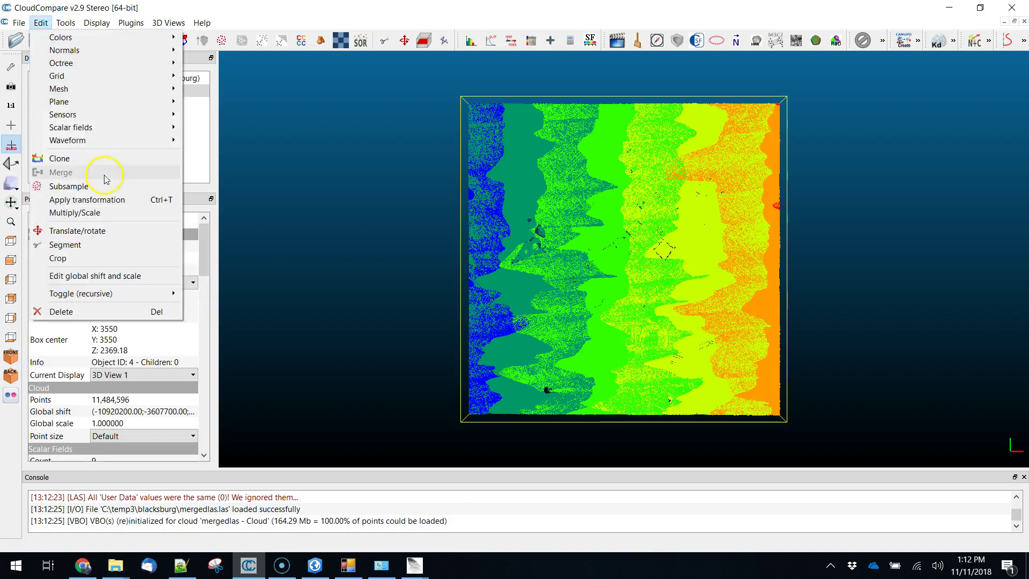
{"action": "mouse_move", "coordinate": [86, 26]}
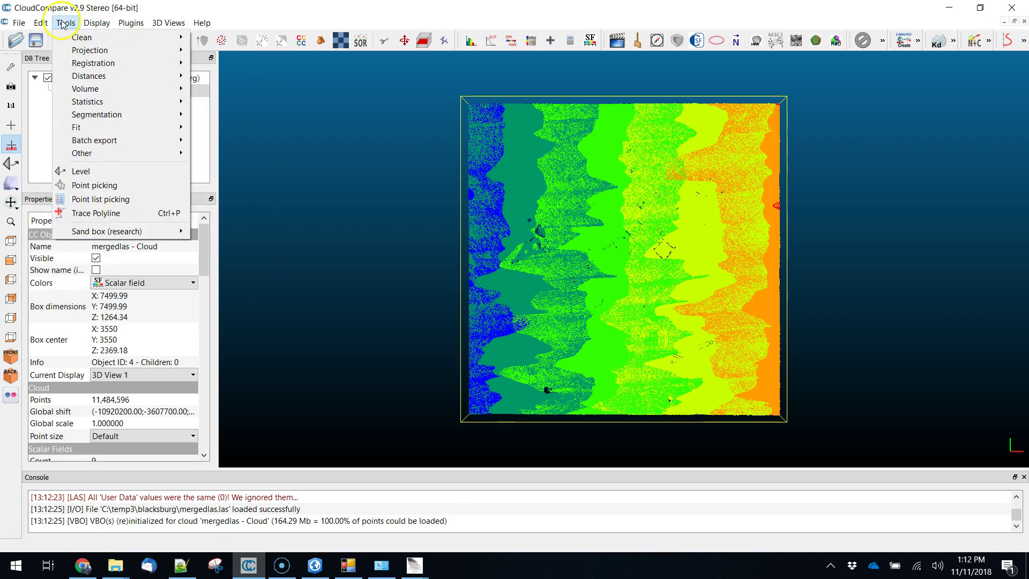
{"action": "mouse_move", "coordinate": [41, 24]}
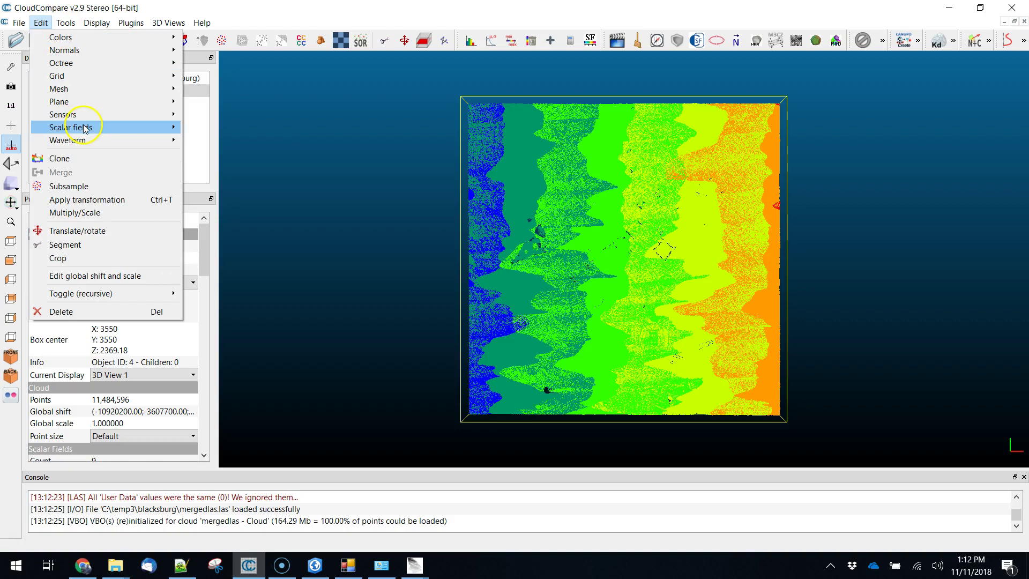
{"action": "mouse_move", "coordinate": [161, 127]}
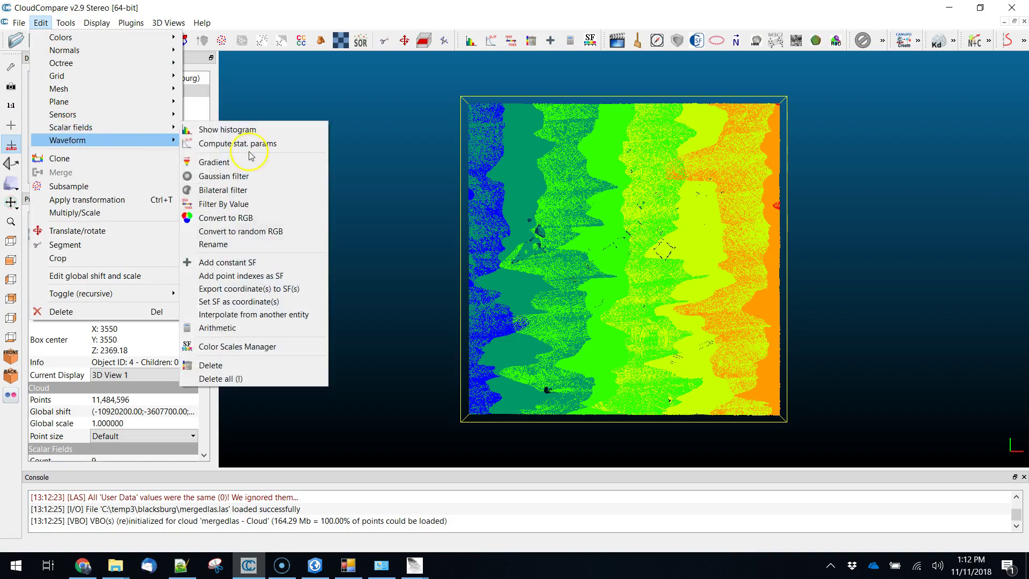
{"action": "left_click", "coordinate": [248, 289]}
{"action": "left_click", "coordinate": [550, 303]}
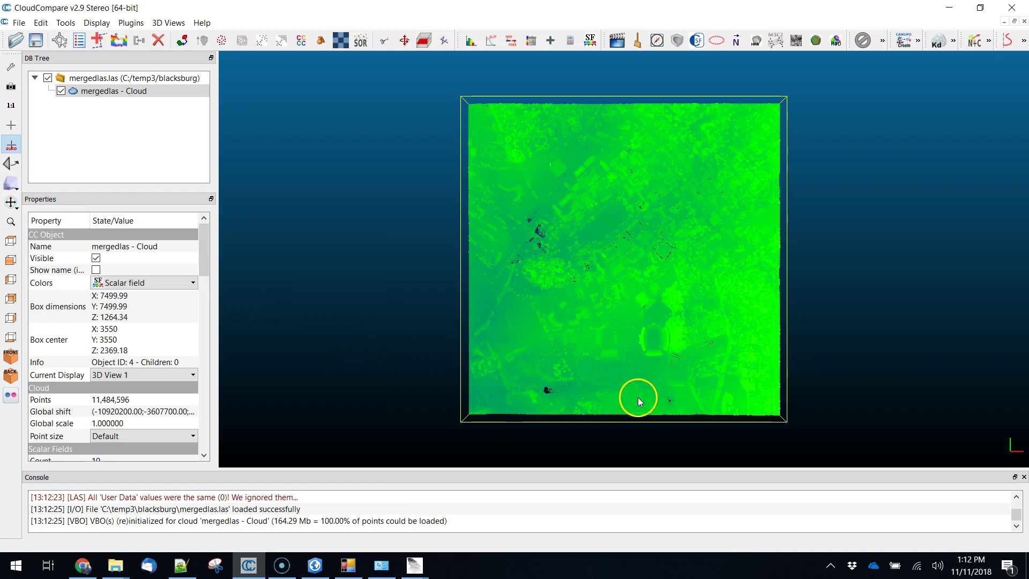
- Narrow the Coord. Z color saturation range to about 1986 to 2240 and examine the cloud's elevation colors from several sides
{"action": "left_click_drag", "start_coordinate": [645, 396], "coordinate": [686, 306]}
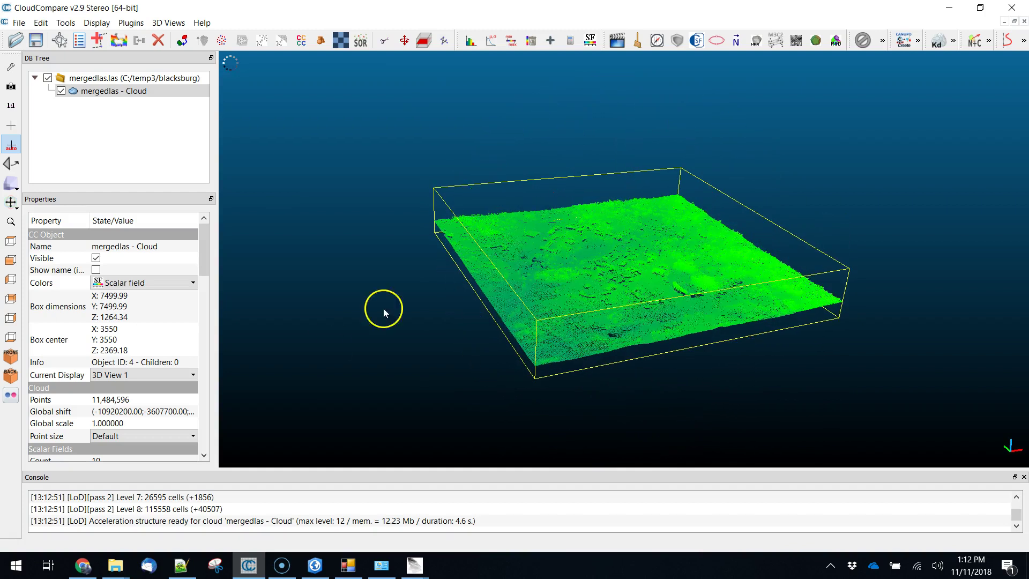
{"action": "left_click", "coordinate": [191, 285]}
{"action": "left_click", "coordinate": [191, 287]}
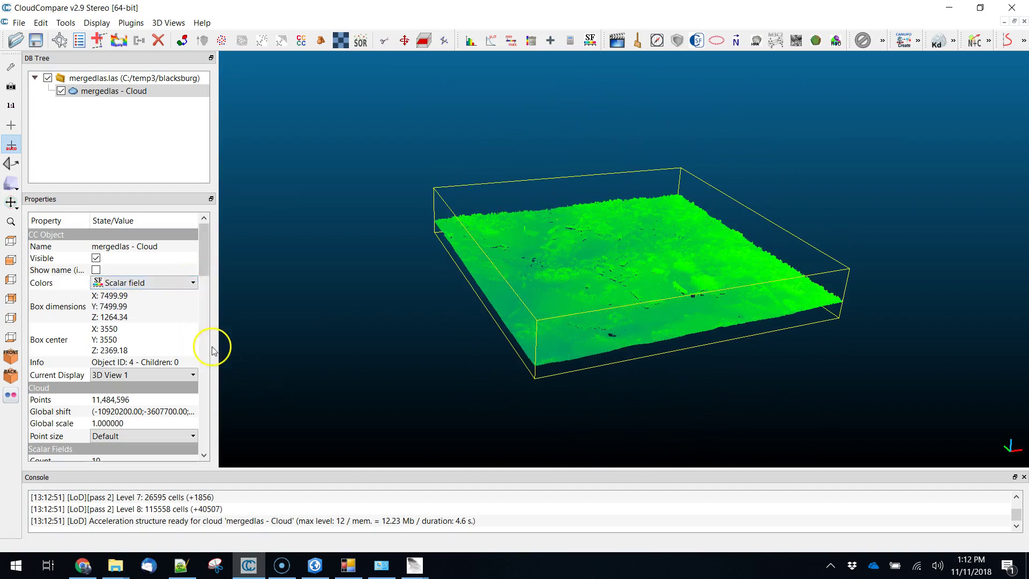
{"action": "left_click_drag", "start_coordinate": [208, 253], "coordinate": [214, 345]}
{"action": "left_click_drag", "start_coordinate": [185, 379], "coordinate": [71, 383]}
{"action": "left_click_drag", "start_coordinate": [731, 391], "coordinate": [550, 293]}
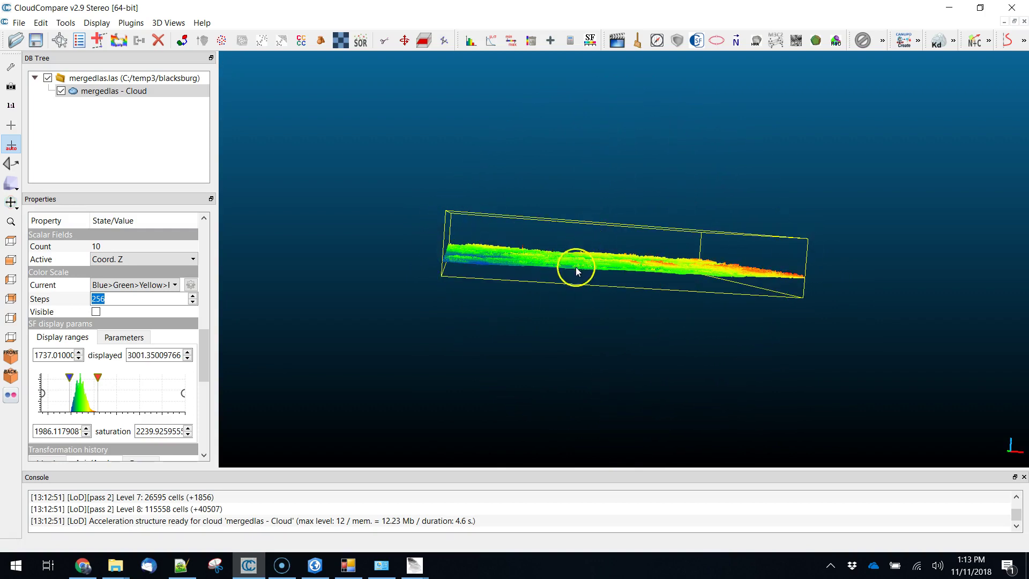
{"action": "left_click_drag", "start_coordinate": [487, 256], "coordinate": [639, 326]}
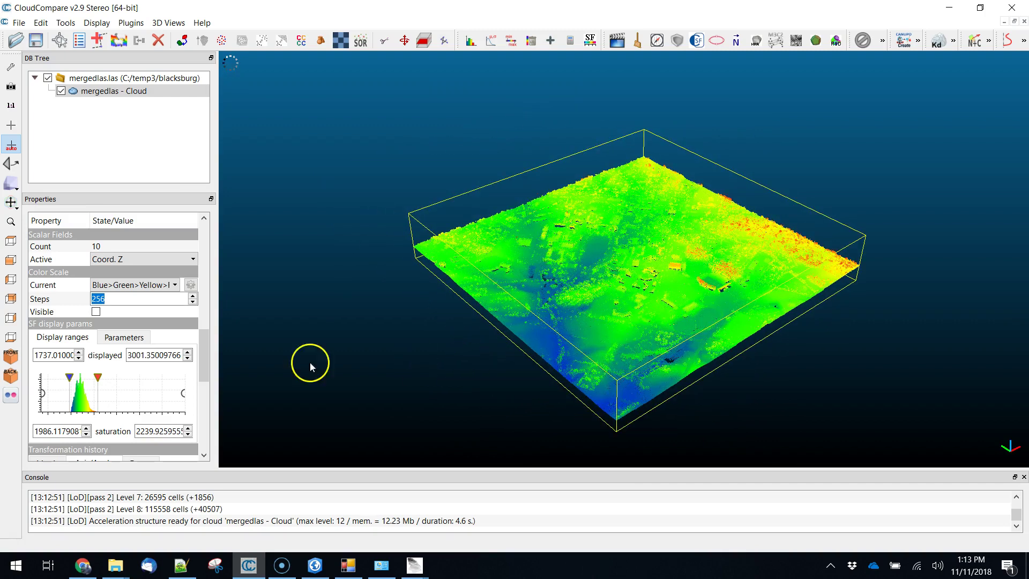
- Apply the EyeDome Lighting shader to the merged cloud and inspect its relief up close
{"action": "left_click", "coordinate": [96, 22]}
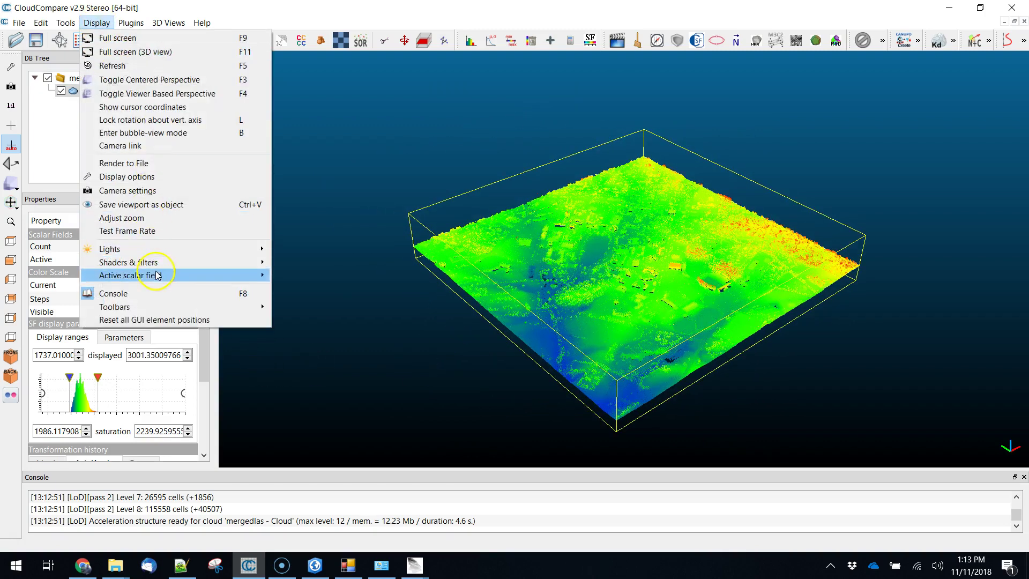
{"action": "mouse_move", "coordinate": [157, 266]}
{"action": "left_click", "coordinate": [308, 291]}
{"action": "scroll", "coordinate": [669, 343], "scroll_direction": "up", "scroll_amount": 3}
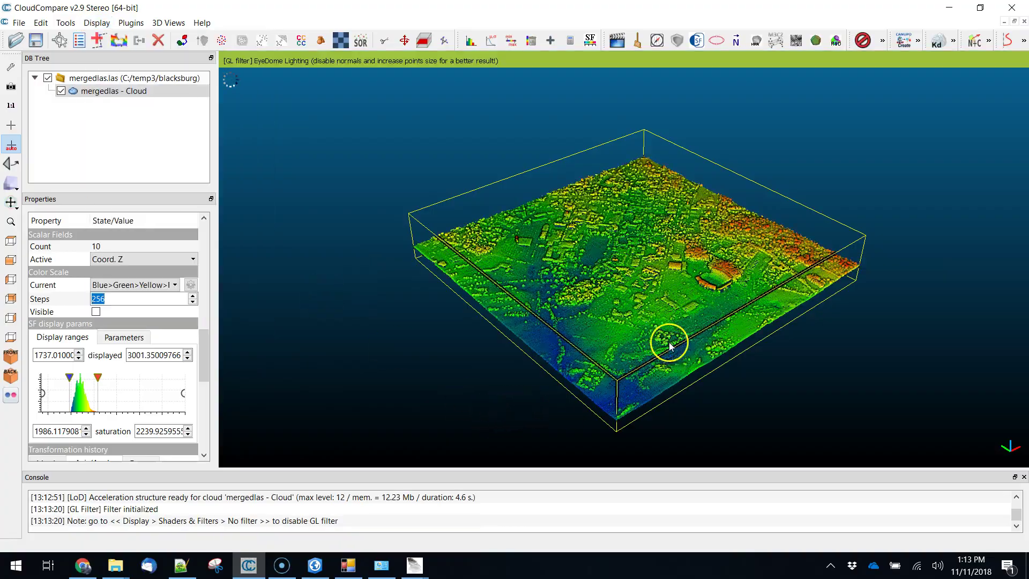
{"action": "scroll", "coordinate": [655, 300], "scroll_direction": "up", "scroll_amount": 2}
{"action": "left_click_drag", "start_coordinate": [650, 294], "coordinate": [661, 378]}
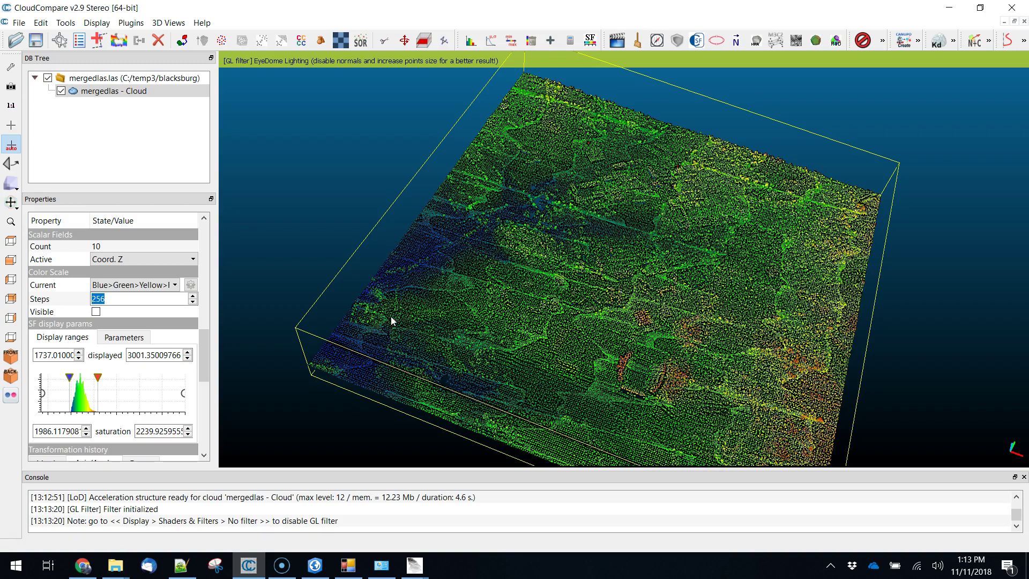
{"action": "key", "text": "Return"}
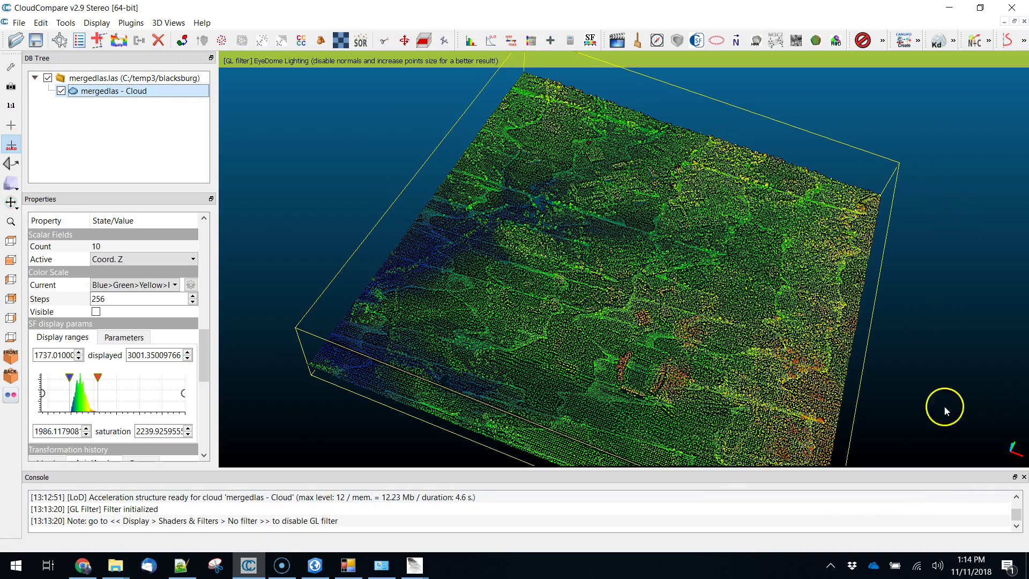
- Close CloudCompare and las2las, and switch to the blacksburg folder in File Explorer
{"action": "left_click", "coordinate": [1012, 8]}
{"action": "left_click", "coordinate": [496, 299]}
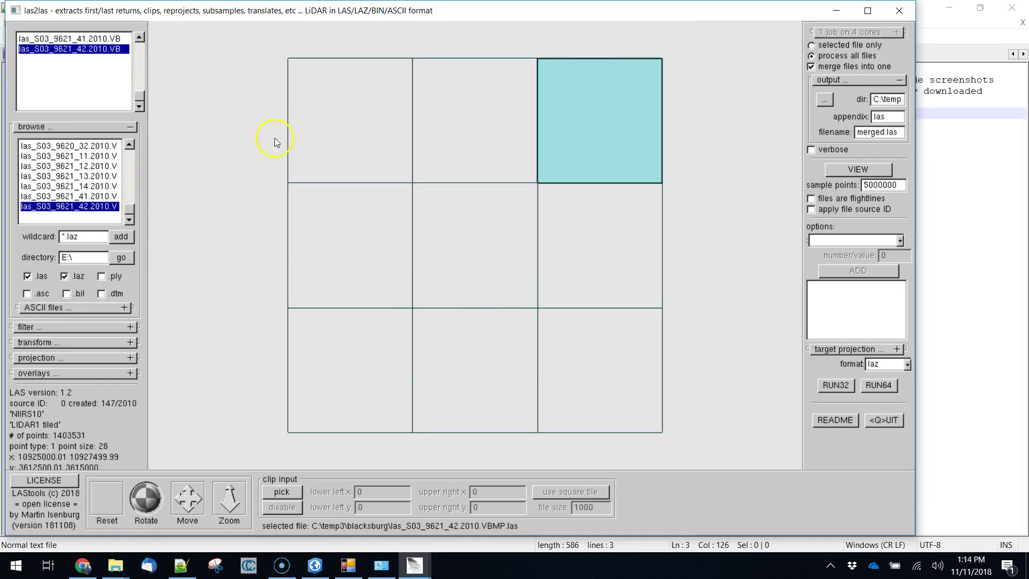
{"action": "left_click", "coordinate": [900, 10]}
{"action": "key", "text": "super+Tab"}
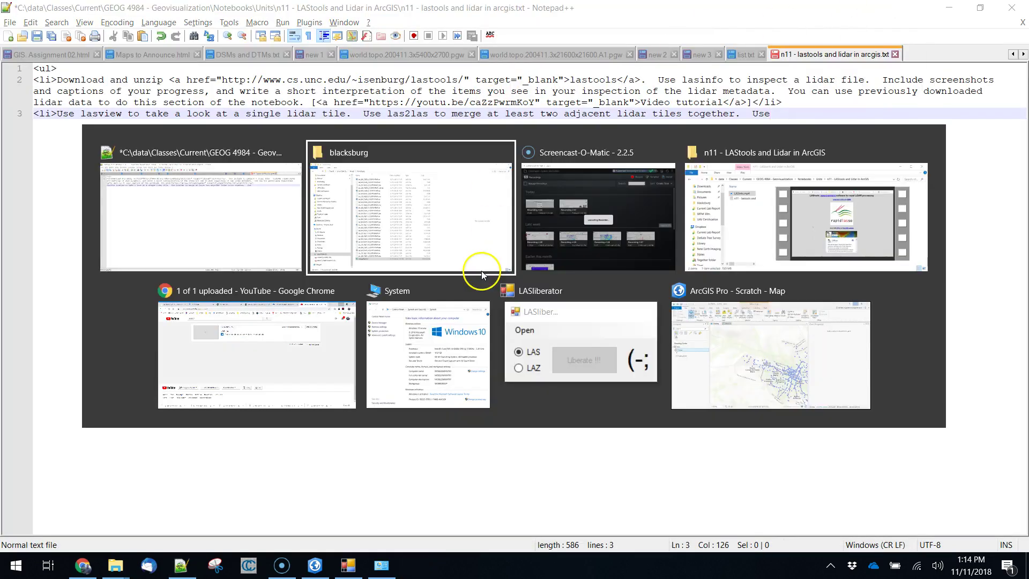
{"action": "left_click", "coordinate": [482, 275]}
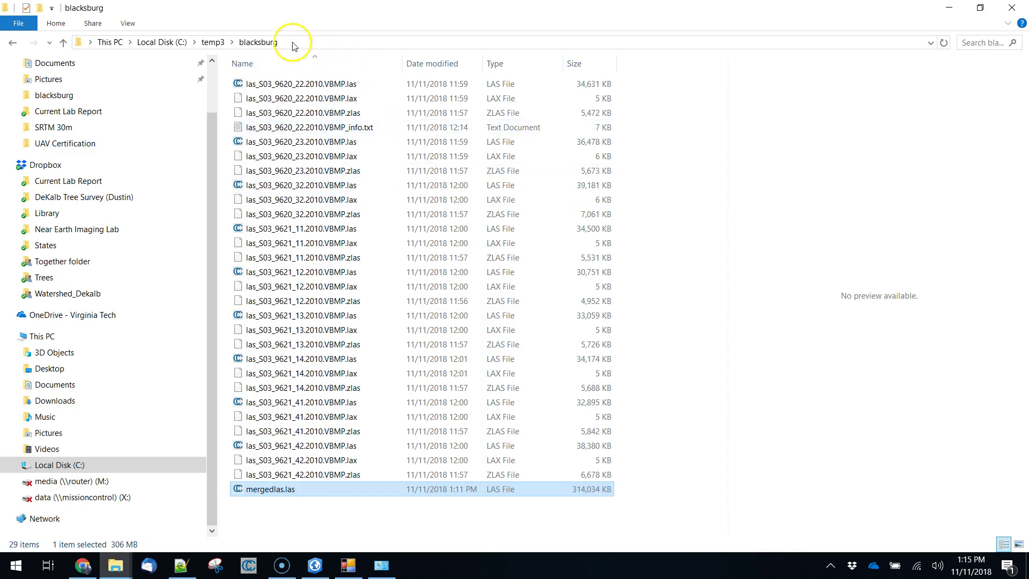
- Open the C:\temp3\LAStools\bin folder, sort its files by name, and locate lasboundary.exe
{"action": "left_click", "coordinate": [218, 43]}
{"action": "double_click", "coordinate": [294, 101]}
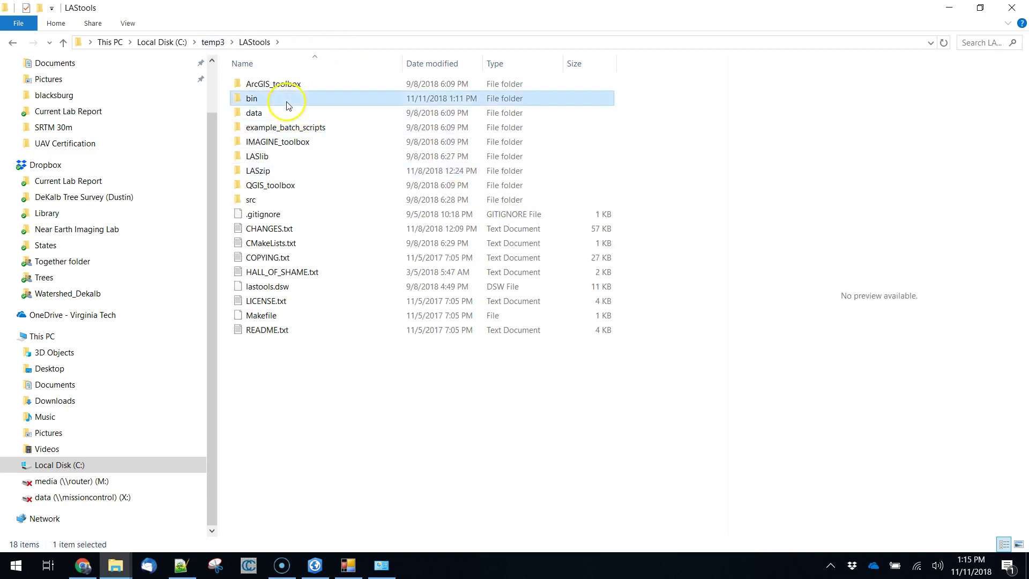
{"action": "double_click", "coordinate": [293, 100]}
{"action": "scroll", "coordinate": [340, 360], "scroll_direction": "down", "scroll_amount": 6}
{"action": "scroll", "coordinate": [343, 361], "scroll_direction": "down", "scroll_amount": 7}
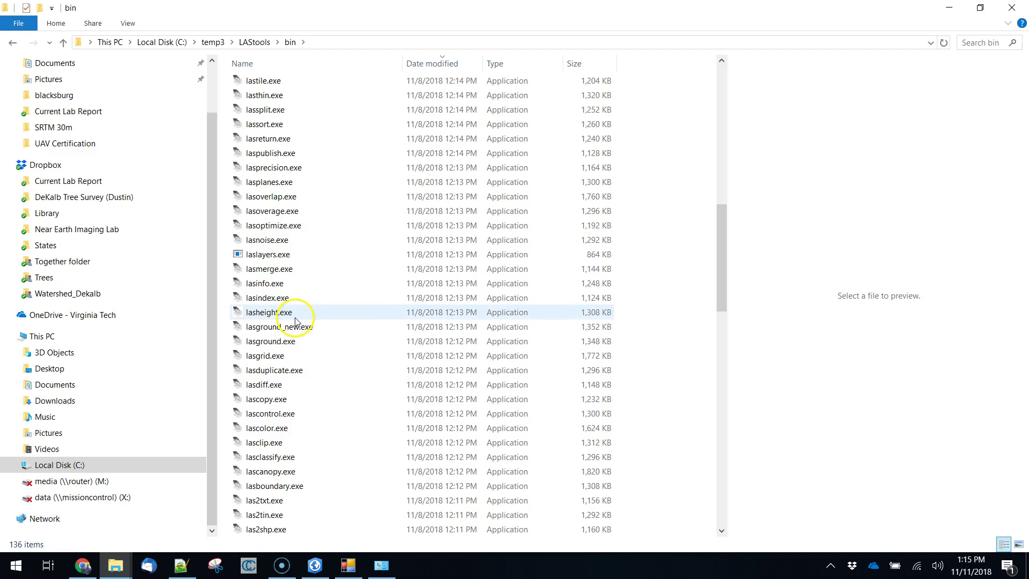
{"action": "left_click", "coordinate": [304, 67]}
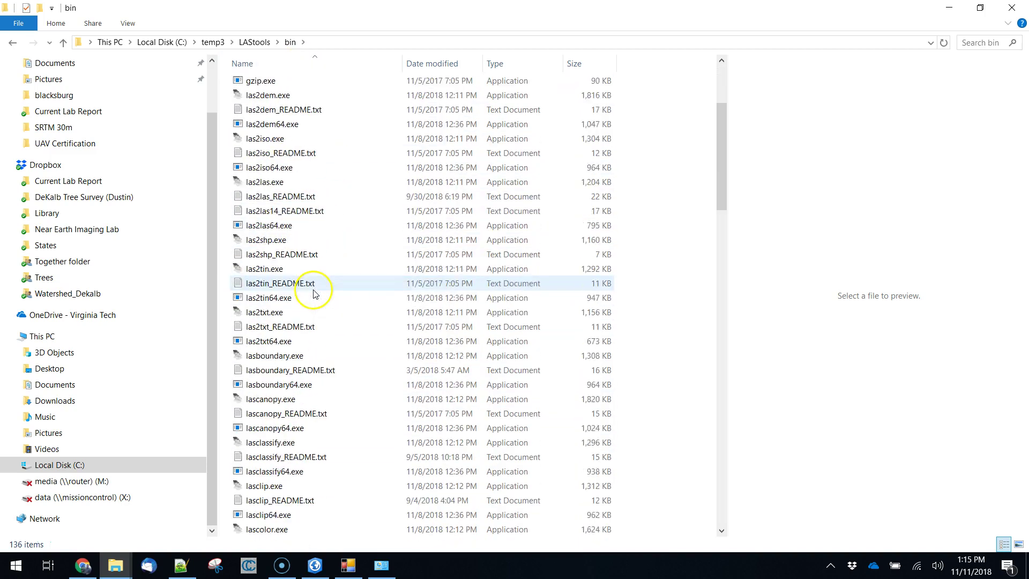
{"action": "scroll", "coordinate": [315, 294], "scroll_direction": "down", "scroll_amount": 3}
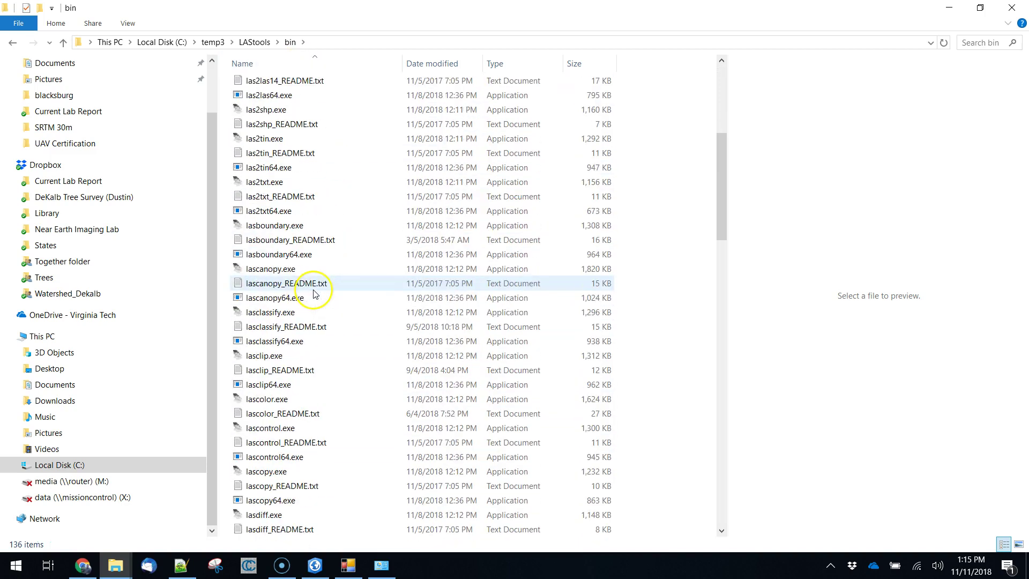
- Launch lasboundary.exe and accept its license notice
{"action": "double_click", "coordinate": [282, 226]}
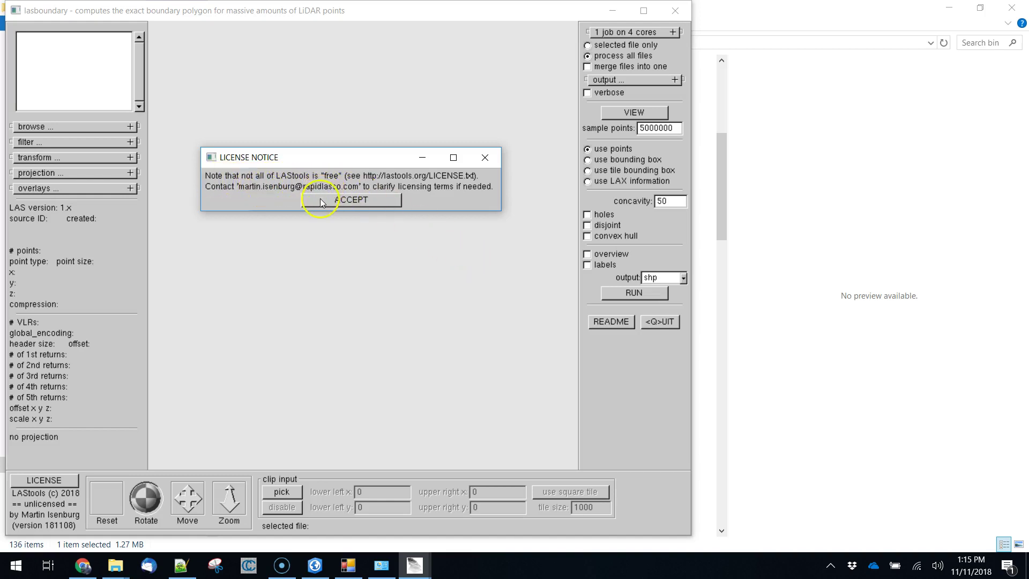
{"action": "left_click_drag", "start_coordinate": [358, 157], "coordinate": [374, 248]}
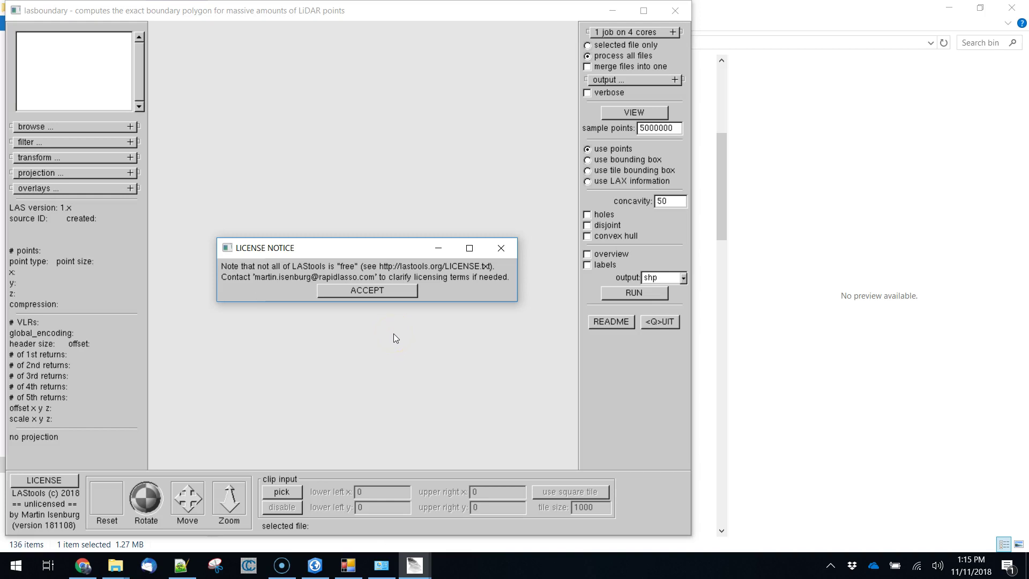
{"action": "left_click", "coordinate": [378, 292]}
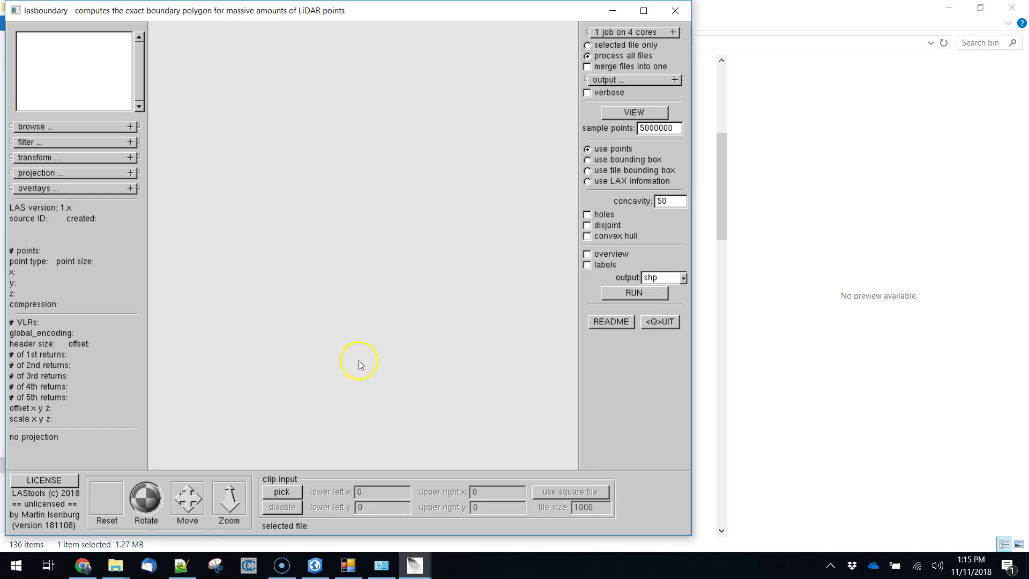
- Browse to the C:\temp3\blacksburg folder in lasboundary and load mergedlas.las as the input file
{"action": "left_click", "coordinate": [130, 127]}
{"action": "double_click", "coordinate": [32, 157]}
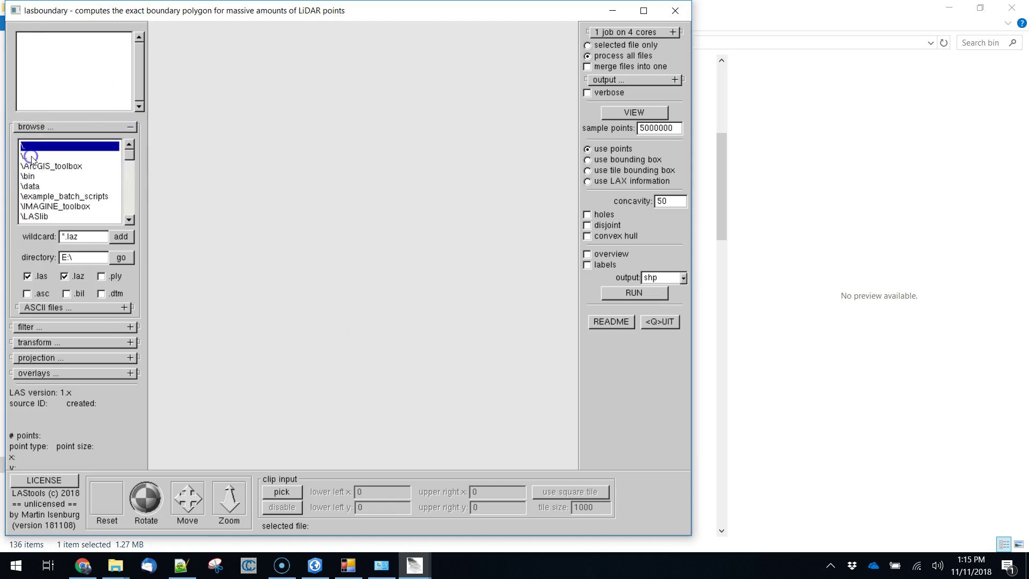
{"action": "double_click", "coordinate": [46, 157]}
{"action": "double_click", "coordinate": [43, 167]}
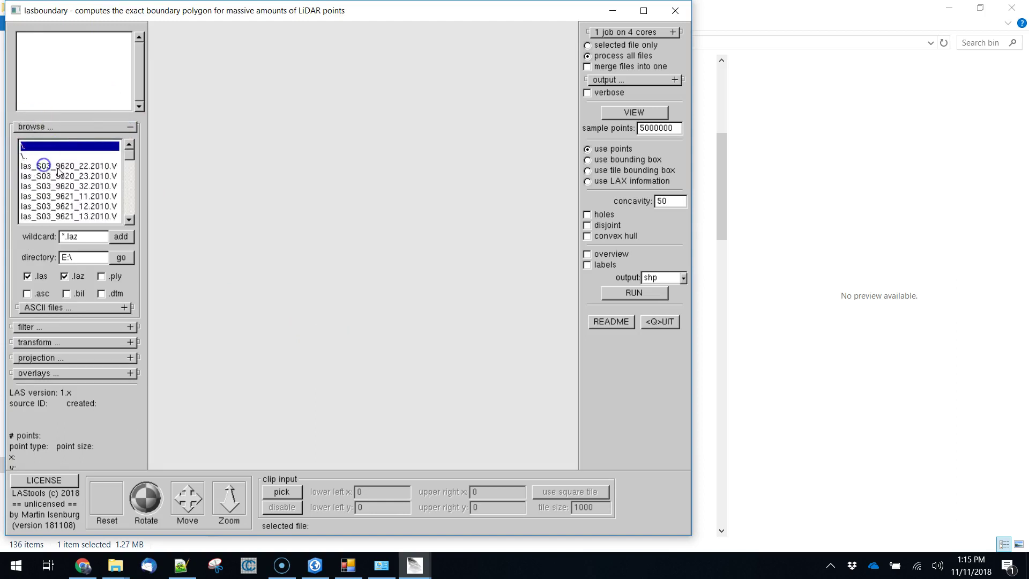
{"action": "scroll", "coordinate": [129, 168], "scroll_direction": "down", "scroll_amount": 5}
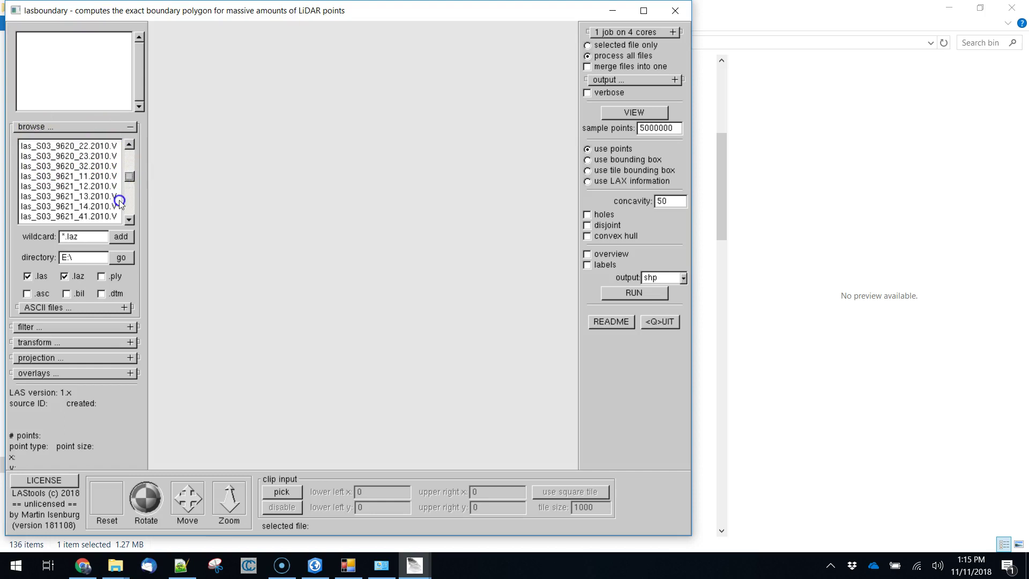
{"action": "left_click", "coordinate": [46, 206]}
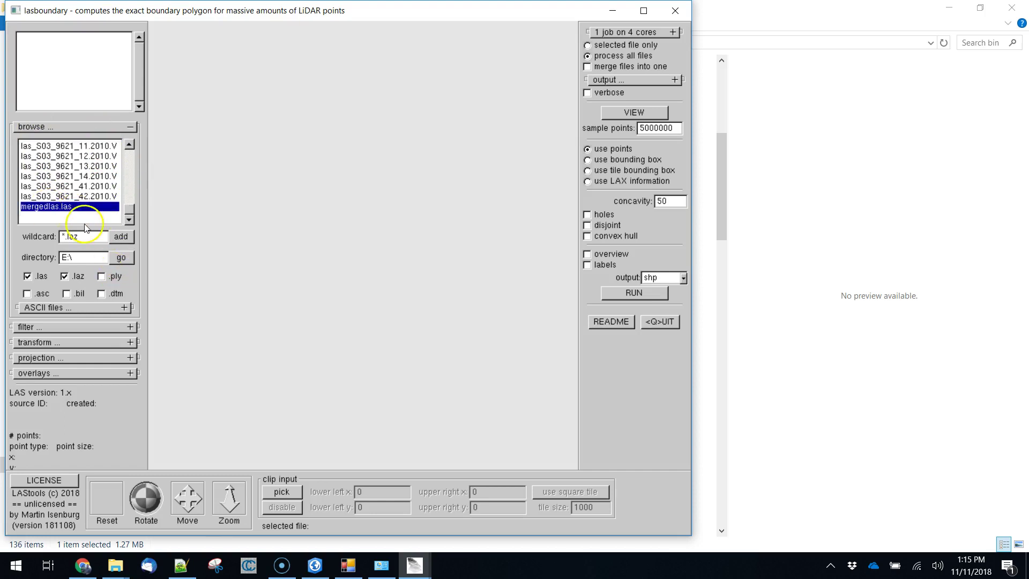
{"action": "double_click", "coordinate": [46, 206]}
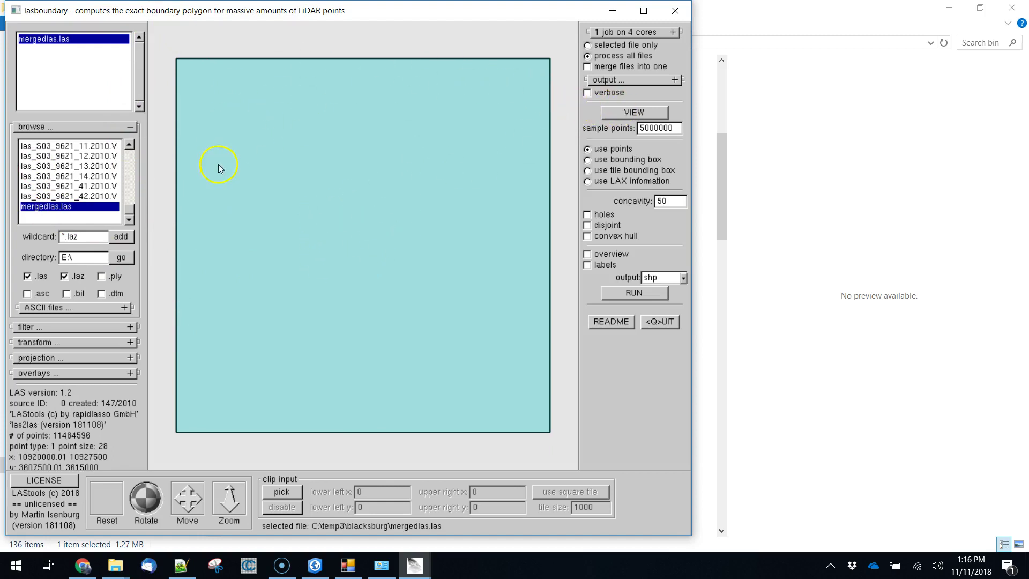
- Run lasview on mergedlas.las and cycle through the available point colorings
{"action": "left_click", "coordinate": [635, 113]}
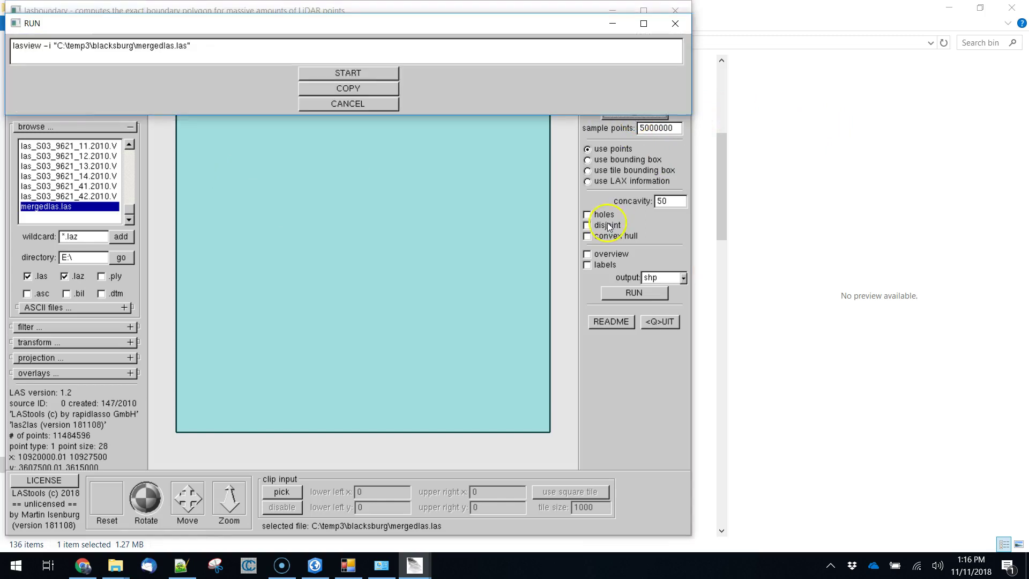
{"action": "left_click", "coordinate": [348, 74]}
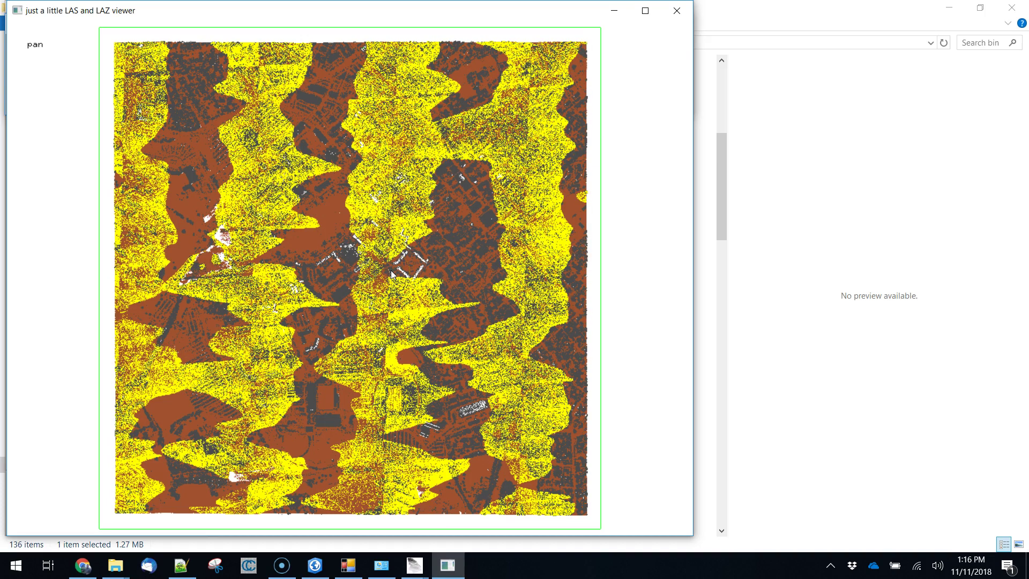
{"action": "key", "text": "c"}
{"action": "key", "text": "c"}
{"action": "key", "text": "c"}
{"action": "key", "text": "c"}
- Switch the merged cloud to grayscale coloring and tilt it into an oblique view to examine the buildings and trees
{"action": "left_click", "coordinate": [383, 408]}
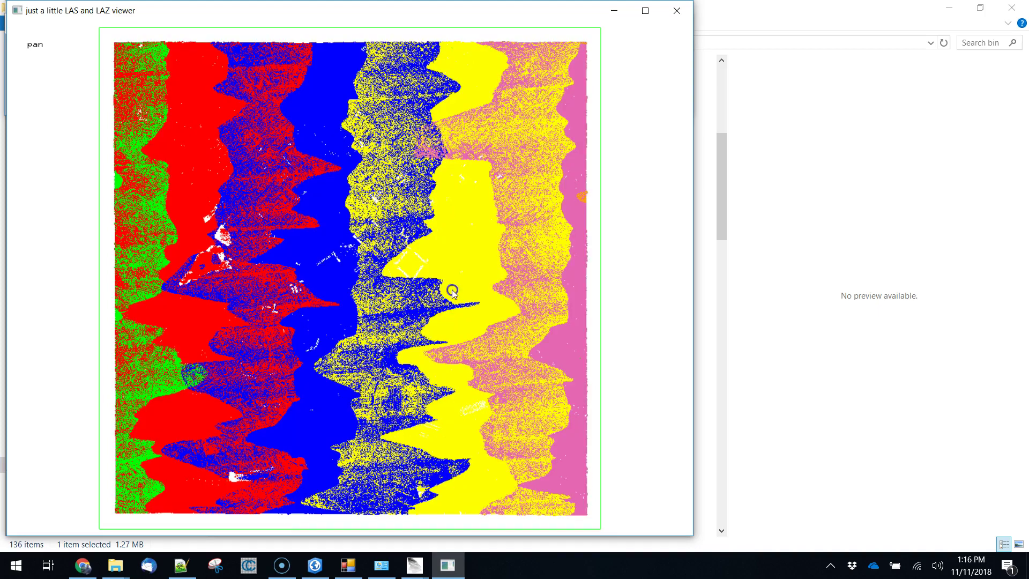
{"action": "key", "text": "r"}
{"action": "key", "text": "c"}
{"action": "key", "text": "c"}
{"action": "left_click", "coordinate": [438, 359]}
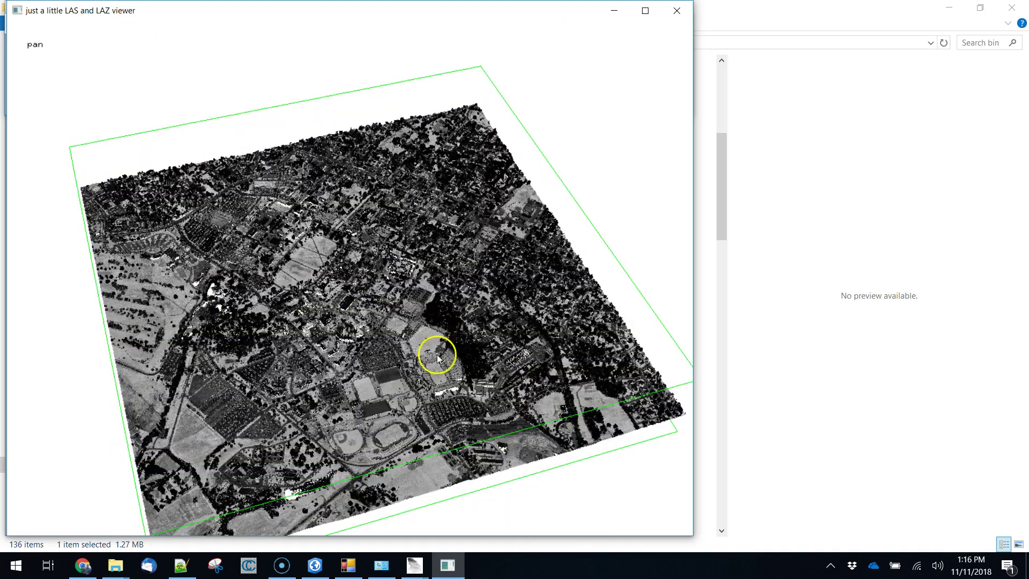
- Rotate the grayscale cloud to view it from another oblique angle and close the lasview window
{"action": "left_click_drag", "start_coordinate": [386, 409], "coordinate": [499, 447]}
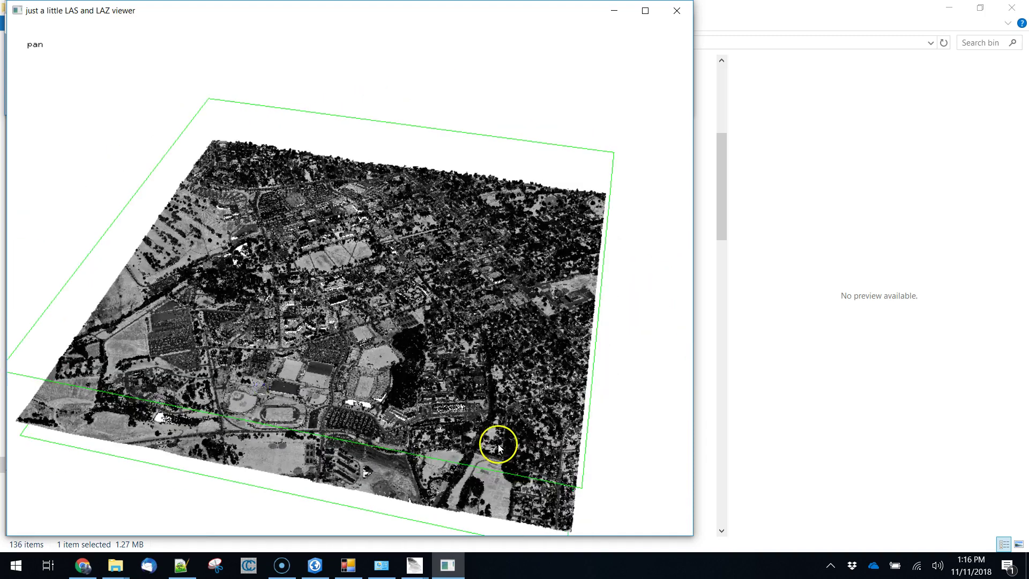
{"action": "left_click", "coordinate": [678, 12]}
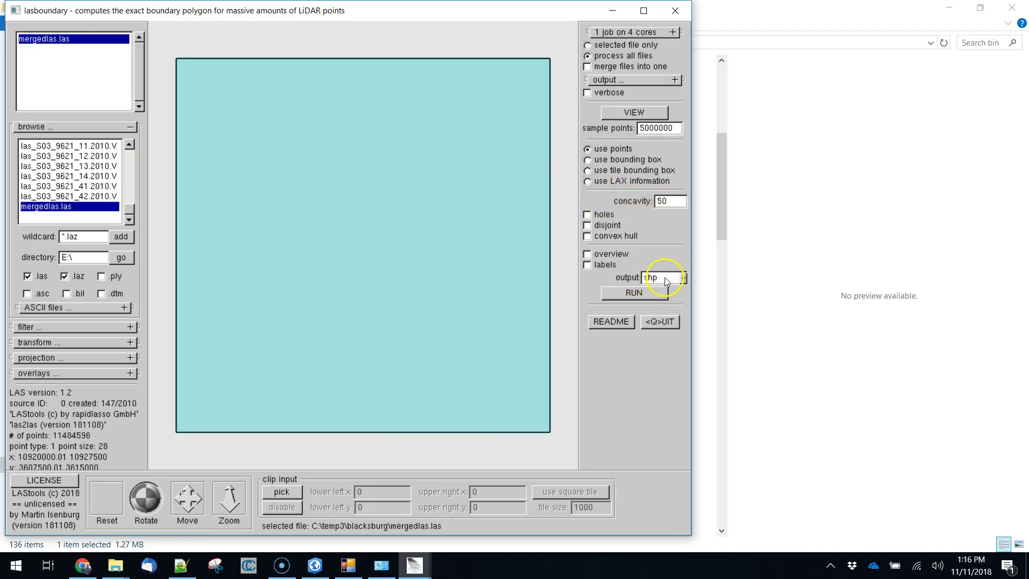
- Expand the lasboundary output settings and set the output directory to the current folder, C:\temp3\blacksburg
{"action": "left_click", "coordinate": [673, 80]}
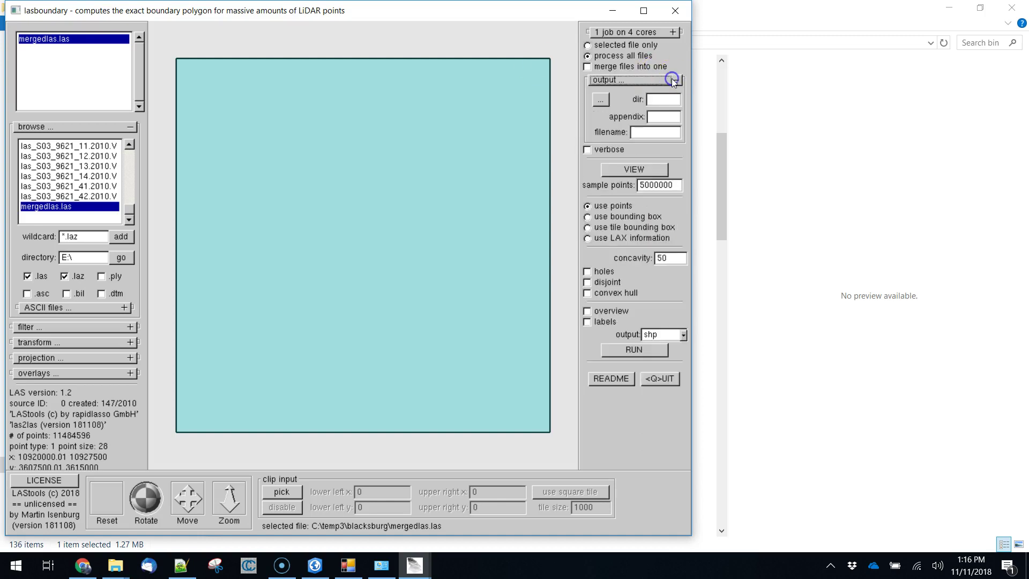
{"action": "left_click", "coordinate": [650, 133]}
{"action": "left_click", "coordinate": [601, 100]}
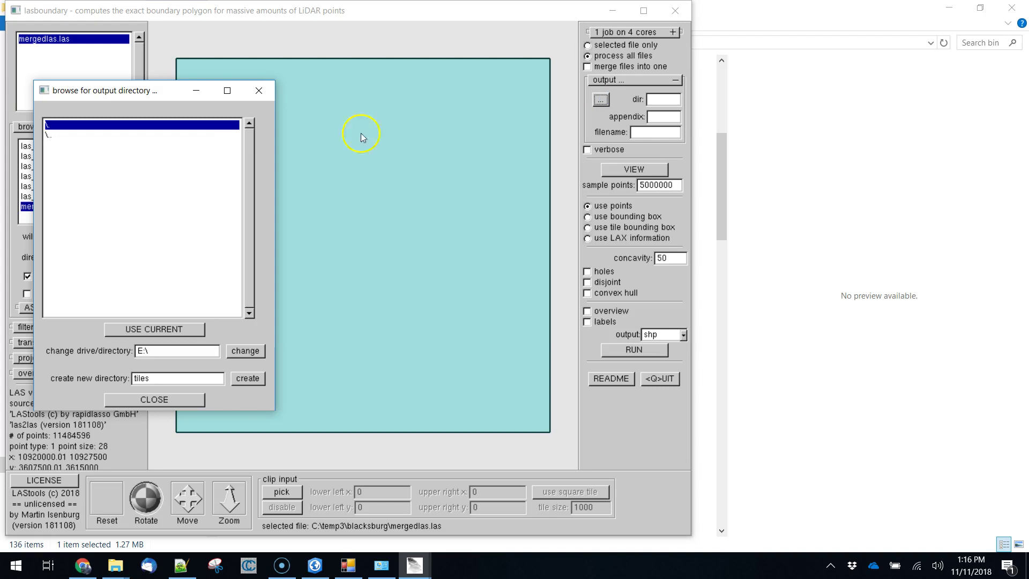
{"action": "left_click", "coordinate": [153, 330]}
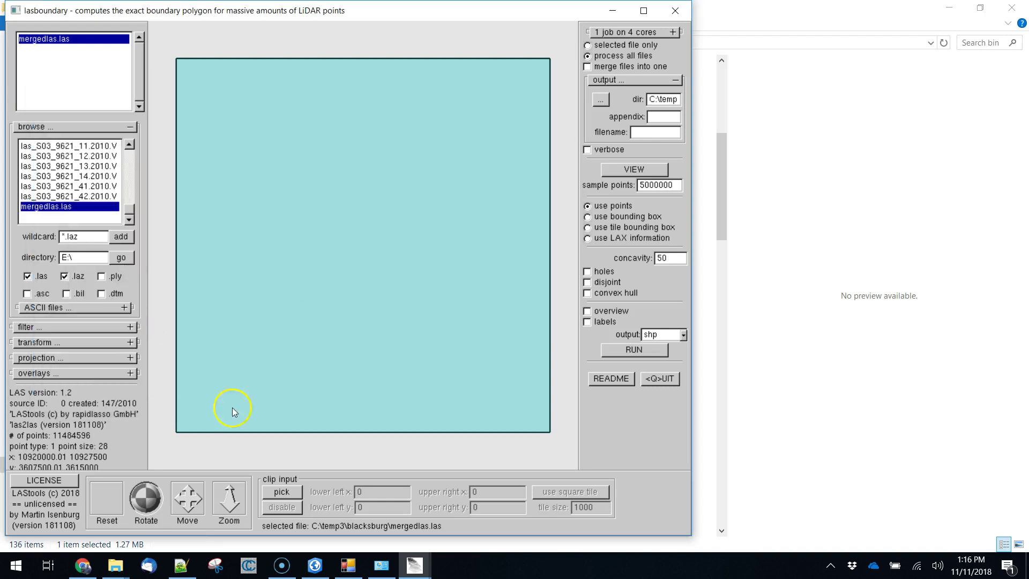
- Set the output filename to merged.shp and the appendix to shp, and bring up the lasboundary run command
{"action": "left_click", "coordinate": [638, 132]}
{"action": "type", "text": "merged.shp"}
{"action": "left_click", "coordinate": [669, 116]}
{"action": "type", "text": "shp"}
{"action": "left_click", "coordinate": [660, 377]}
{"action": "left_click", "coordinate": [632, 352]}
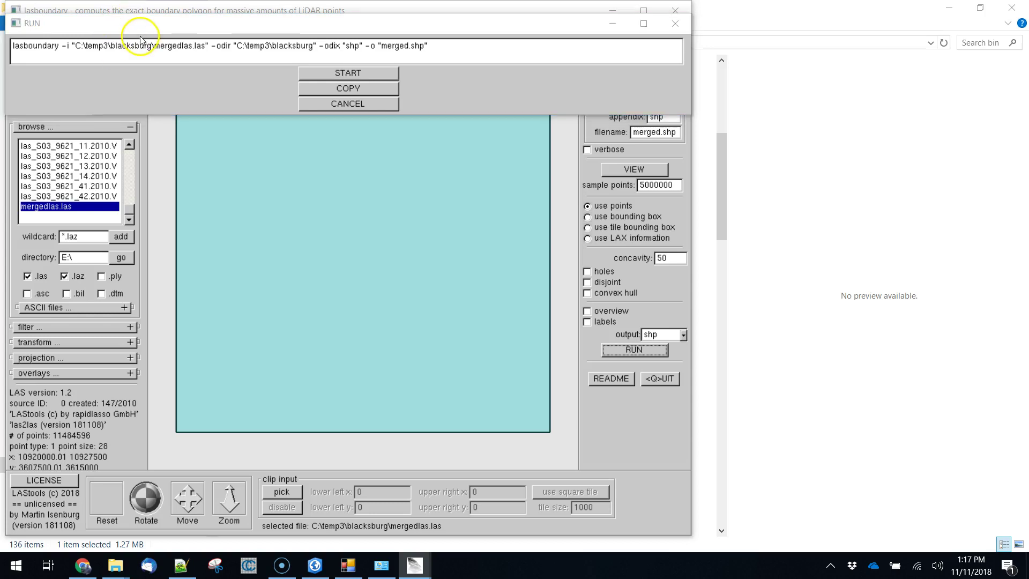
- Open lasboundary_README.txt from the LAStools bin folder, examine its filter, transform and output options, and close it
{"action": "key", "text": "alt+Tab"}
{"action": "key", "text": "alt+Tab"}
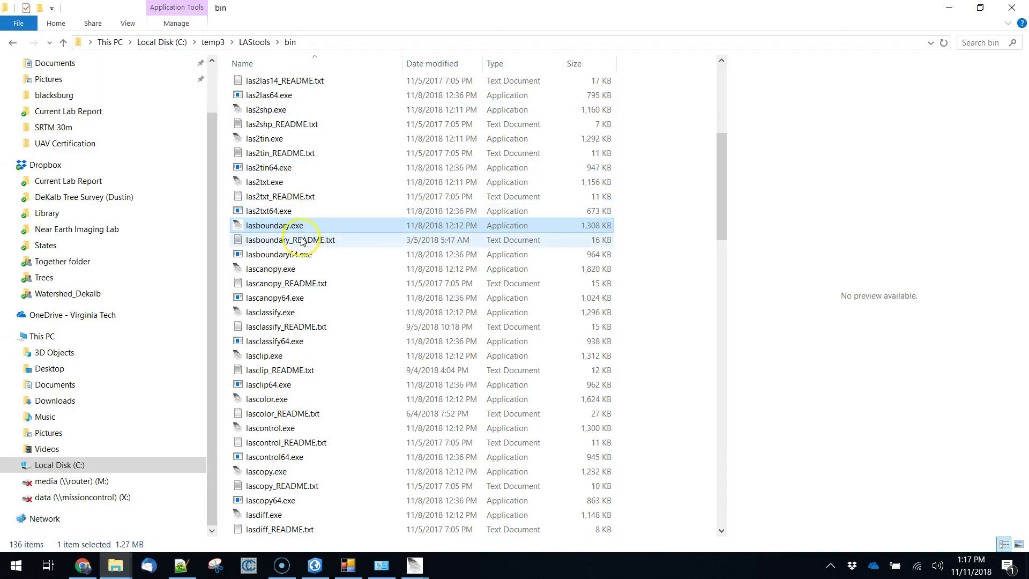
{"action": "double_click", "coordinate": [294, 241]}
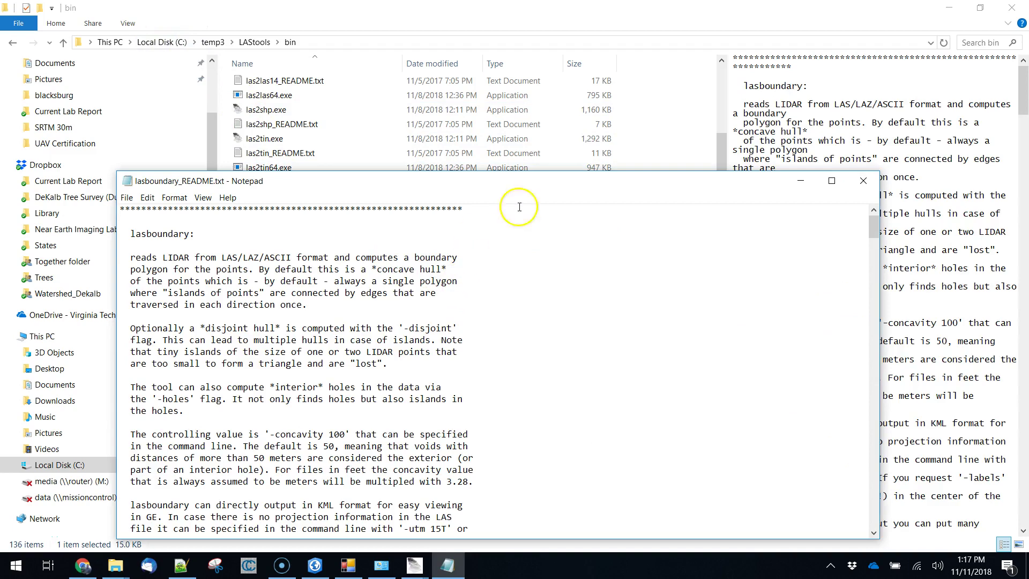
{"action": "left_click_drag", "start_coordinate": [874, 224], "coordinate": [889, 391]}
{"action": "scroll", "coordinate": [368, 267], "scroll_direction": "down", "scroll_amount": 7}
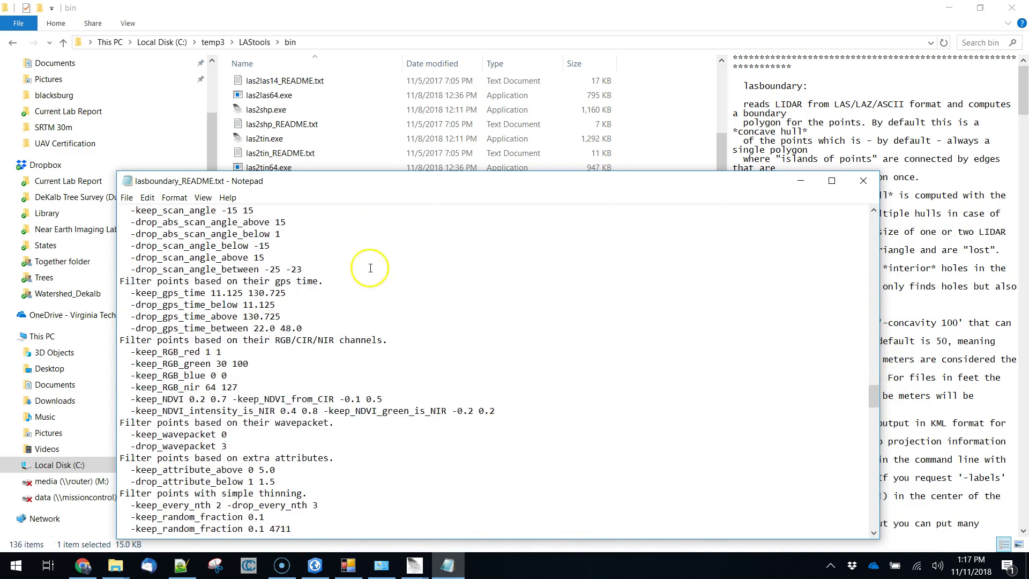
{"action": "scroll", "coordinate": [386, 279], "scroll_direction": "down", "scroll_amount": 7}
{"action": "scroll", "coordinate": [423, 294], "scroll_direction": "down", "scroll_amount": 15}
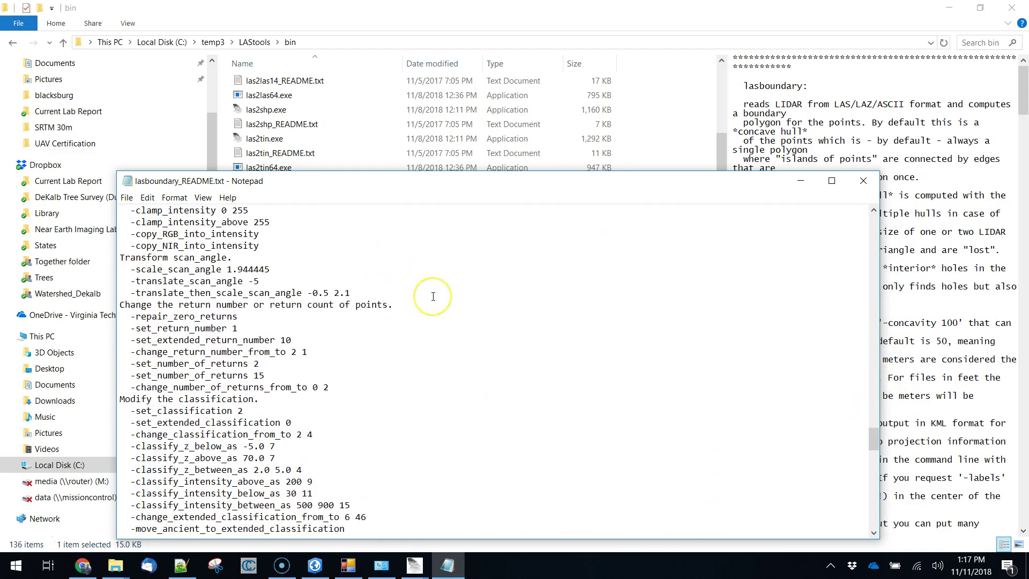
{"action": "scroll", "coordinate": [433, 297], "scroll_direction": "down", "scroll_amount": 16}
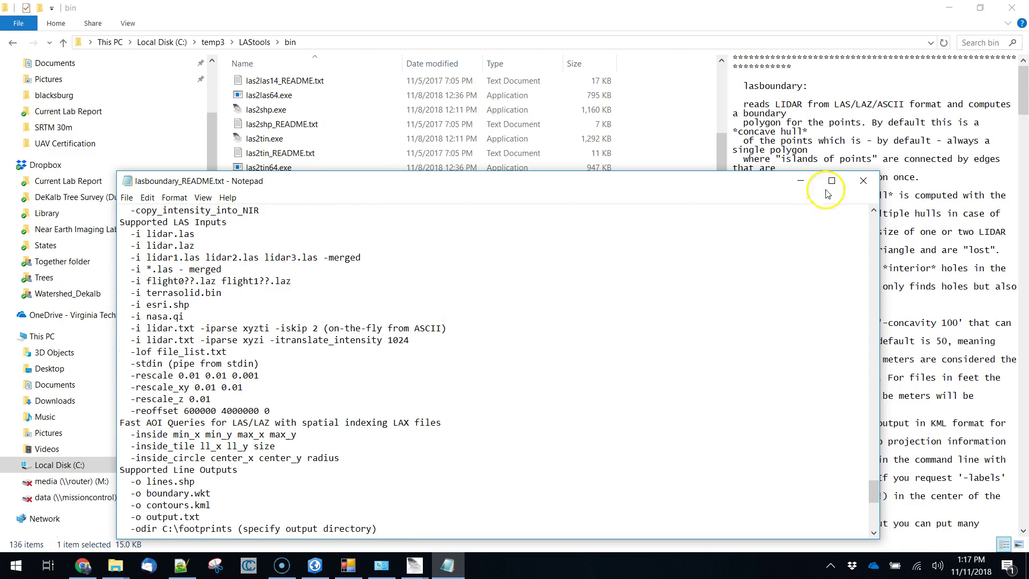
{"action": "left_click", "coordinate": [863, 180]}
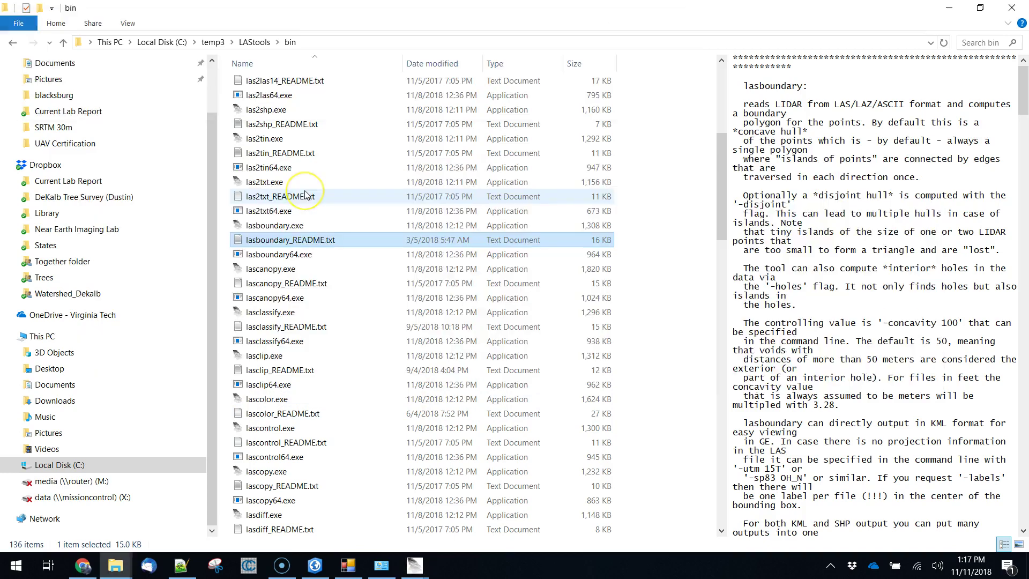
- Return to the prepared lasboundary command and start the boundary computation for mergedlas.las
{"action": "key", "text": "alt+Tab"}
{"action": "key", "text": "Tab"}
{"action": "key", "text": "alt+Tab"}
{"action": "key", "text": "alt+Tab"}
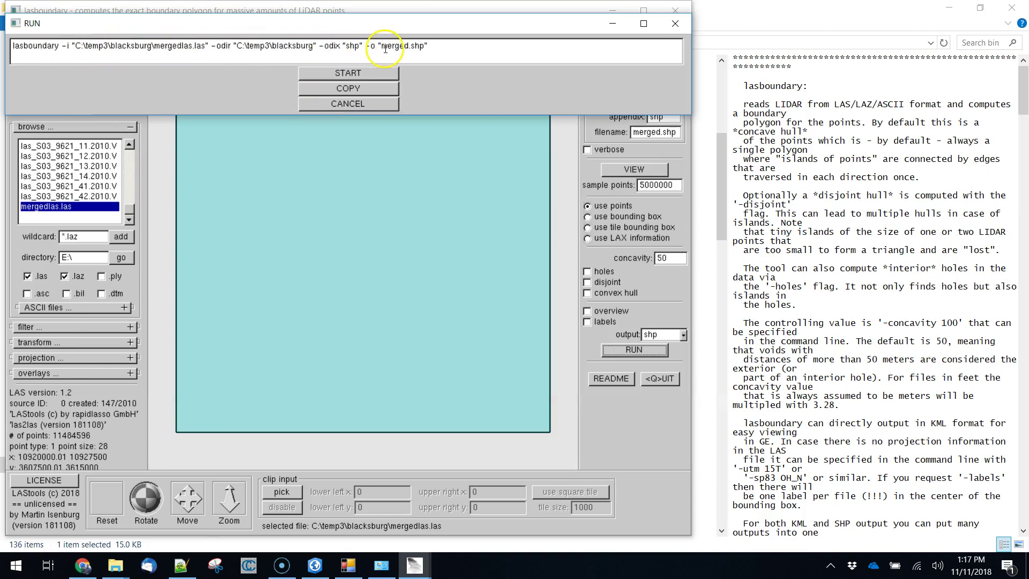
{"action": "left_click", "coordinate": [351, 75]}
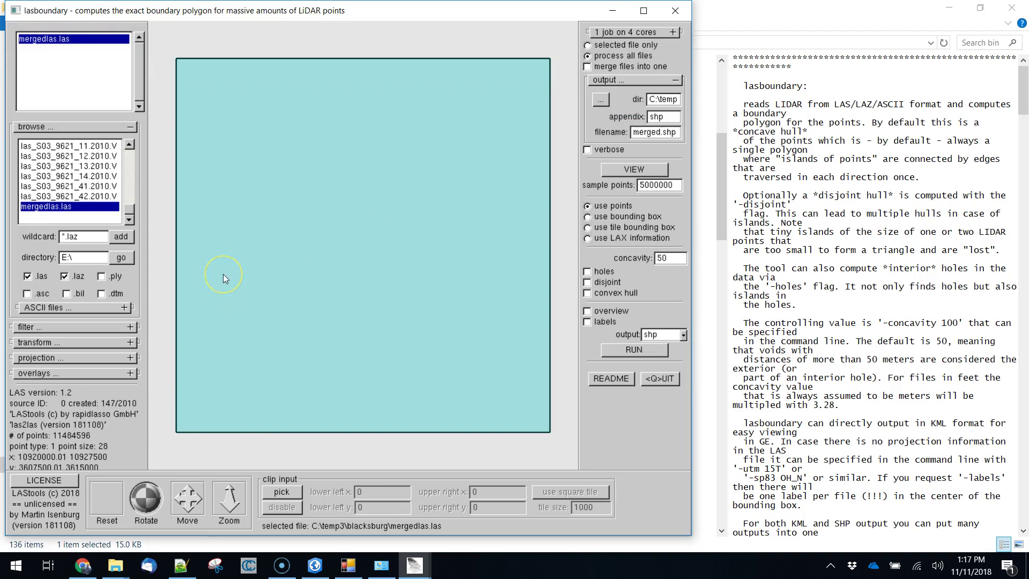
{"action": "left_click", "coordinate": [271, 284]}
{"action": "left_click", "coordinate": [495, 253]}
- Switch to ArcGIS Pro with the Scratch project's Map1 open
{"action": "left_click", "coordinate": [316, 566]}
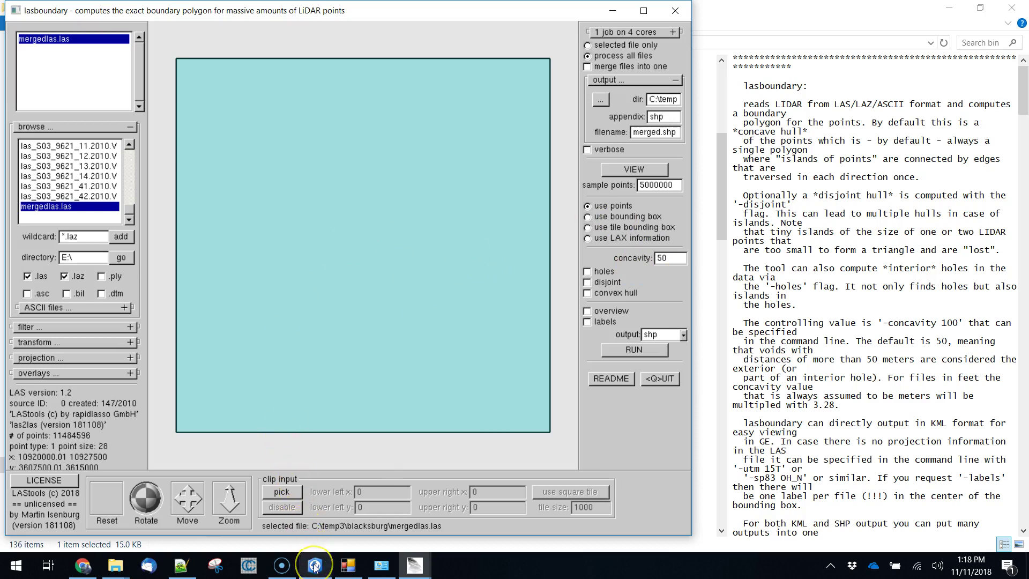
{"action": "left_click", "coordinate": [315, 567]}
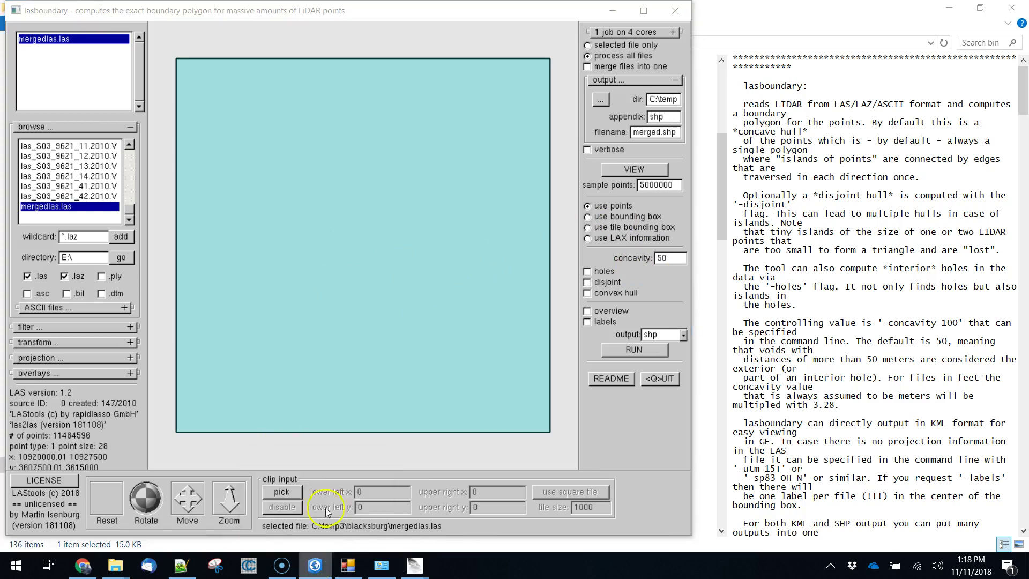
{"action": "left_click", "coordinate": [357, 199]}
{"action": "left_click", "coordinate": [236, 464]}
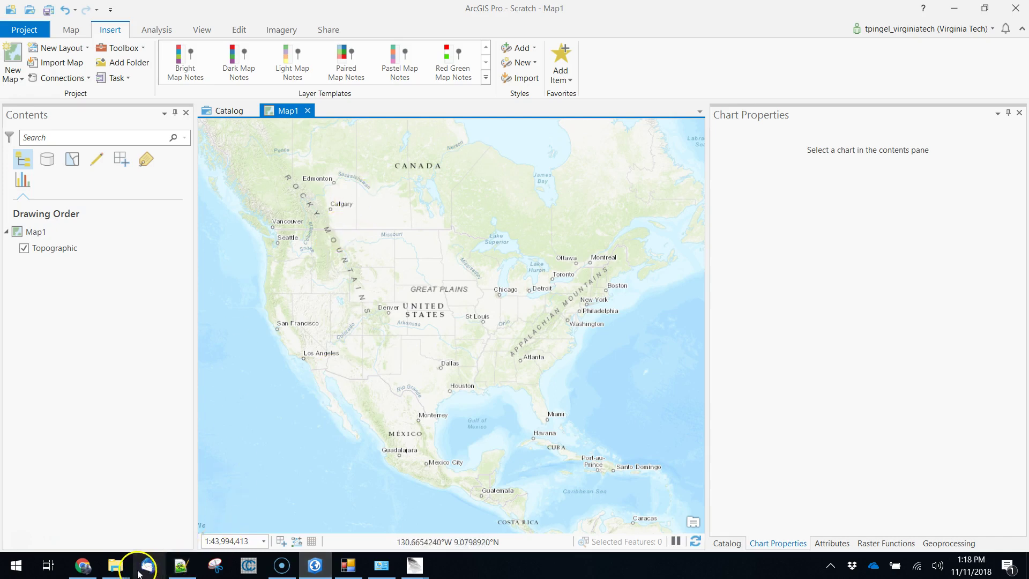
- Switch to File Explorer, go up to the temp3 folder and open the blacksburg folder
{"action": "mouse_move", "coordinate": [115, 566]}
{"action": "left_click", "coordinate": [161, 519]}
{"action": "left_click", "coordinate": [252, 42]}
{"action": "left_click", "coordinate": [220, 43]}
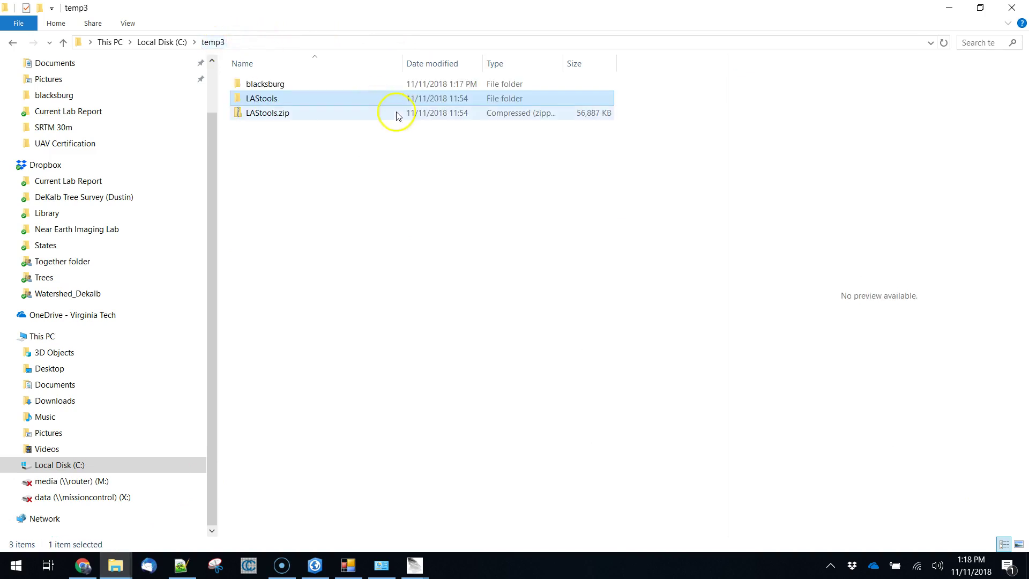
{"action": "left_click", "coordinate": [314, 85]}
{"action": "left_click", "coordinate": [263, 84]}
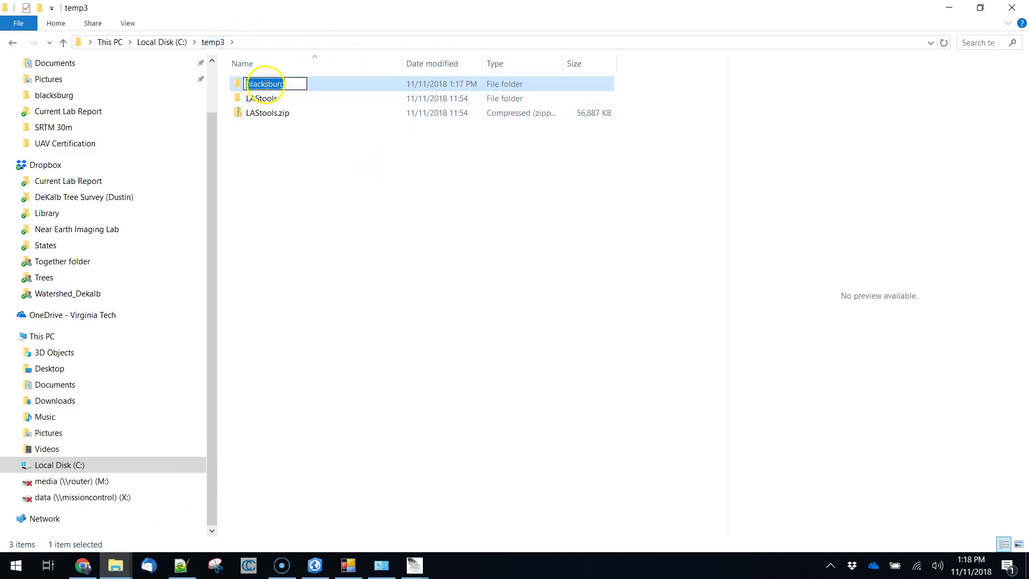
{"action": "double_click", "coordinate": [234, 86]}
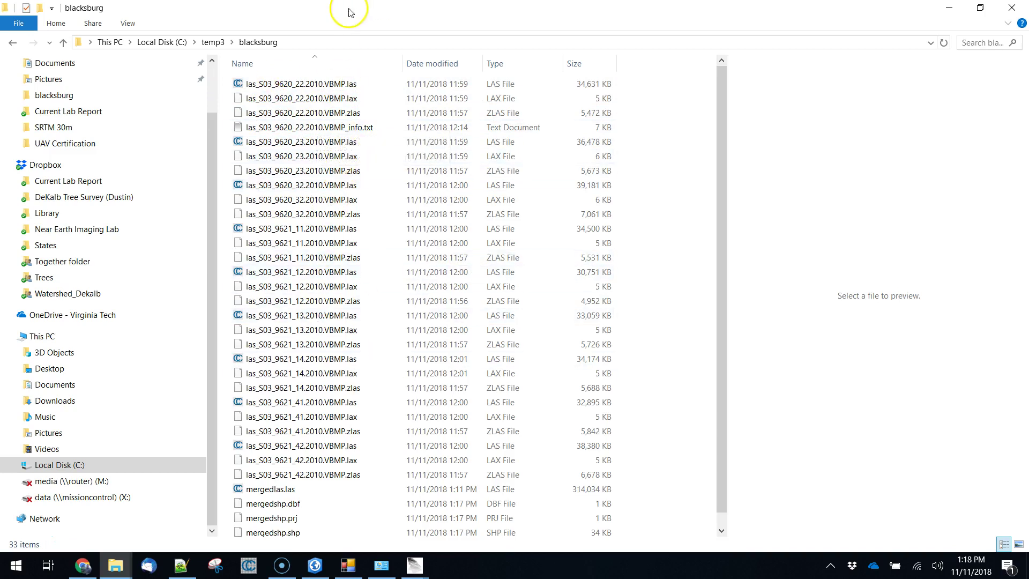
- Shrink the File Explorer window over ArcGIS Pro and add mergedlas.las from the blacksburg folder to Map1
{"action": "left_click_drag", "start_coordinate": [349, 9], "coordinate": [608, 23]}
{"action": "scroll", "coordinate": [593, 192], "scroll_direction": "down", "scroll_amount": 6}
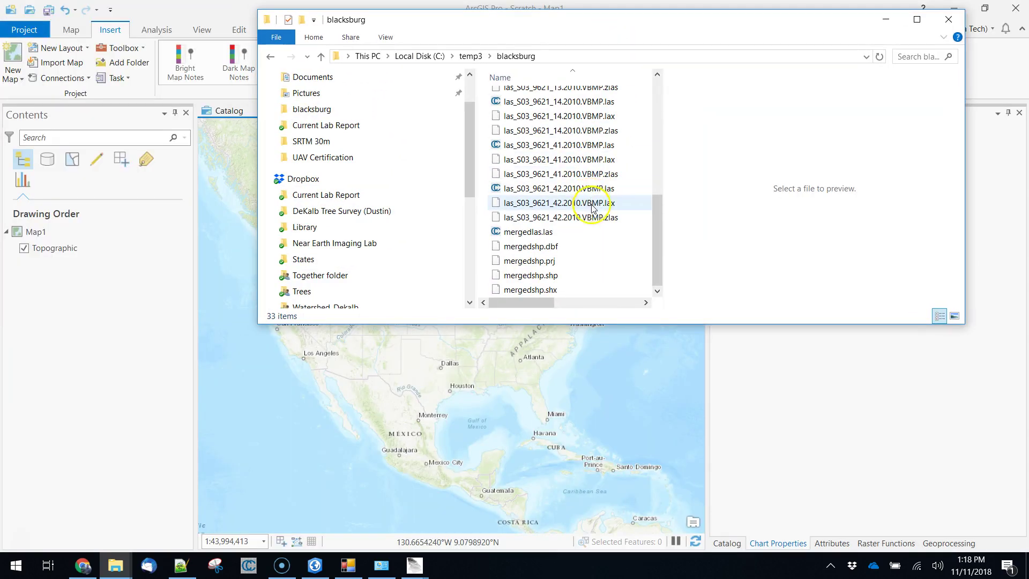
{"action": "left_click", "coordinate": [568, 233]}
{"action": "left_click_drag", "start_coordinate": [567, 234], "coordinate": [571, 382]}
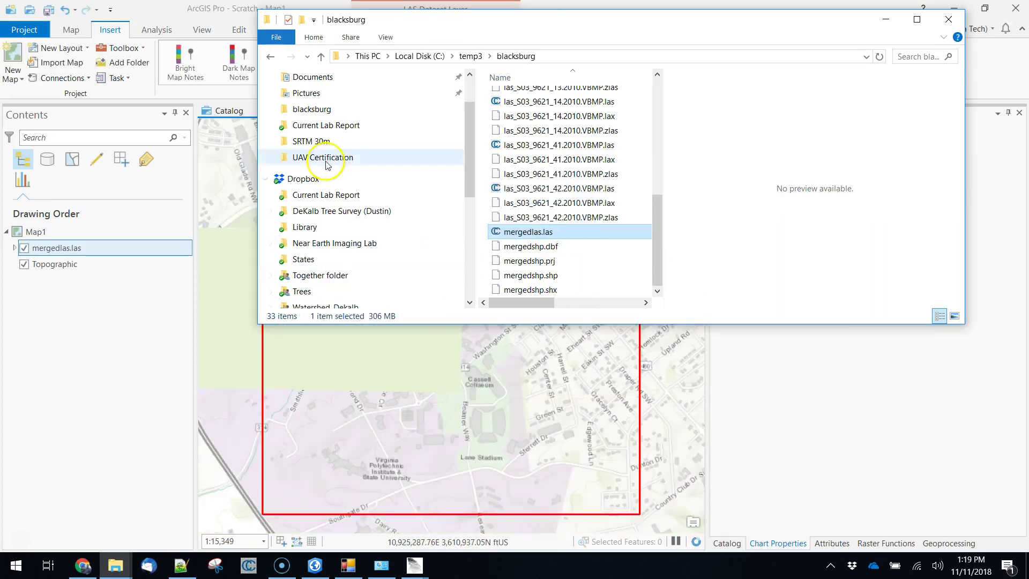
- Examine the mergedlas.las points up close around the Kent St campus buildings, then its full extent on the map
{"action": "left_click", "coordinate": [193, 9]}
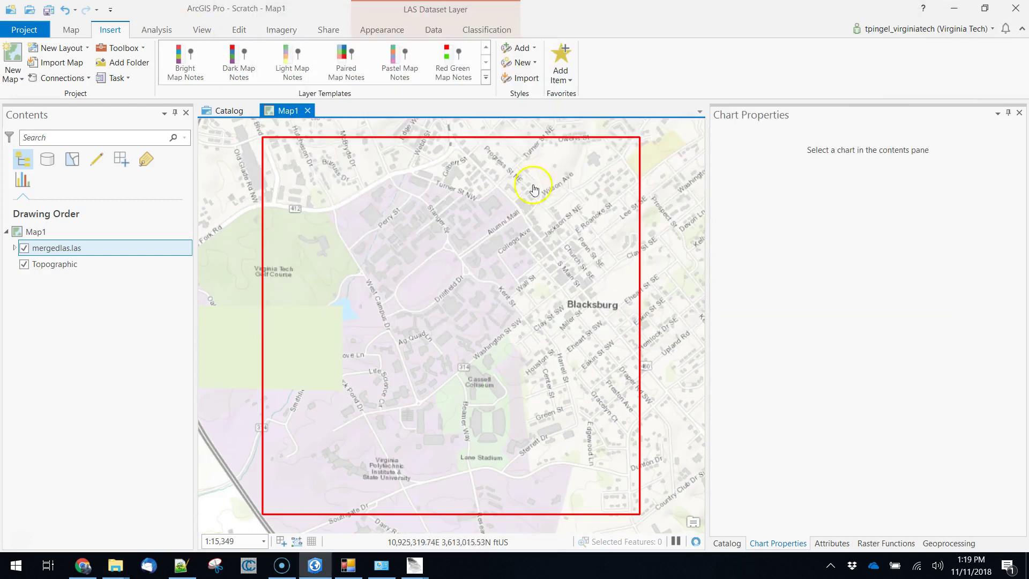
{"action": "scroll", "coordinate": [466, 275], "scroll_direction": "up", "scroll_amount": 2}
{"action": "scroll", "coordinate": [466, 276], "scroll_direction": "up", "scroll_amount": 2}
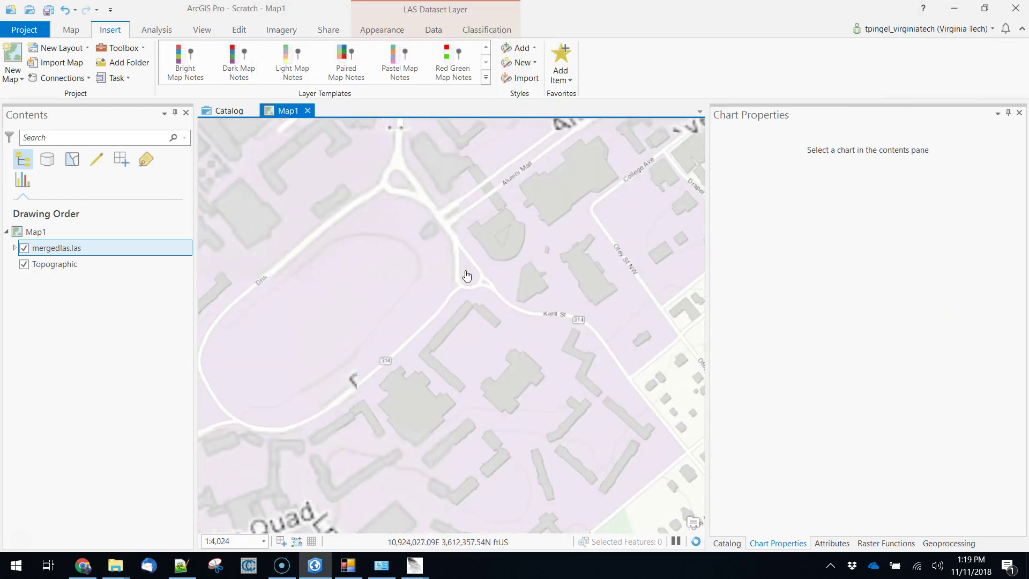
{"action": "left_click", "coordinate": [469, 264]}
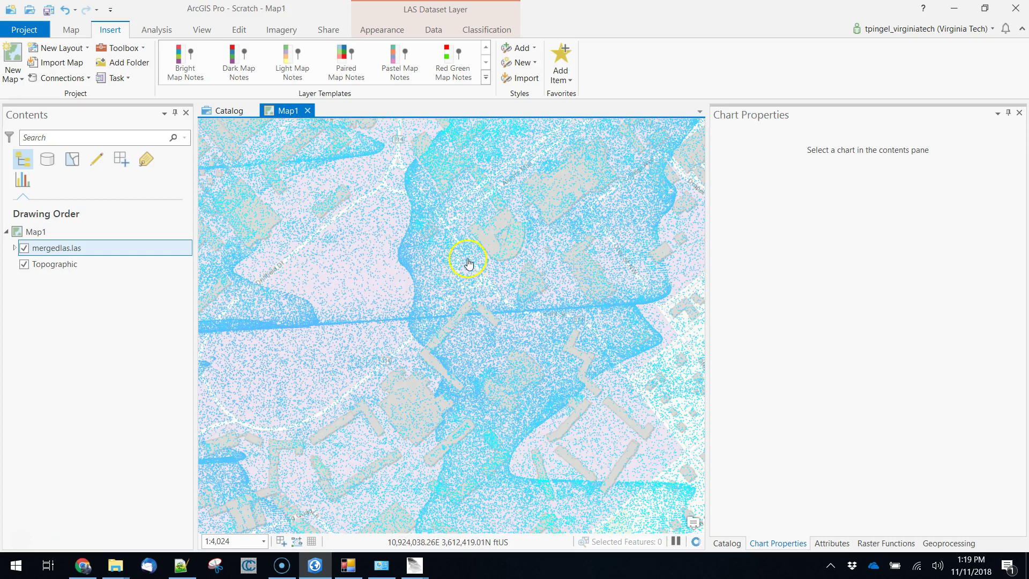
{"action": "scroll", "coordinate": [469, 299], "scroll_direction": "up", "scroll_amount": 1}
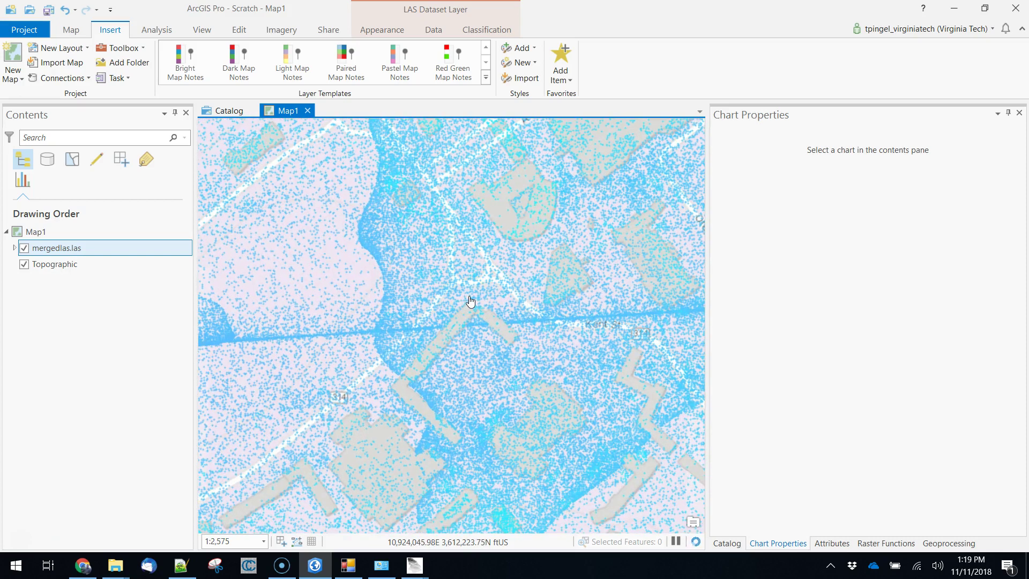
{"action": "left_click_drag", "start_coordinate": [563, 380], "coordinate": [425, 200]}
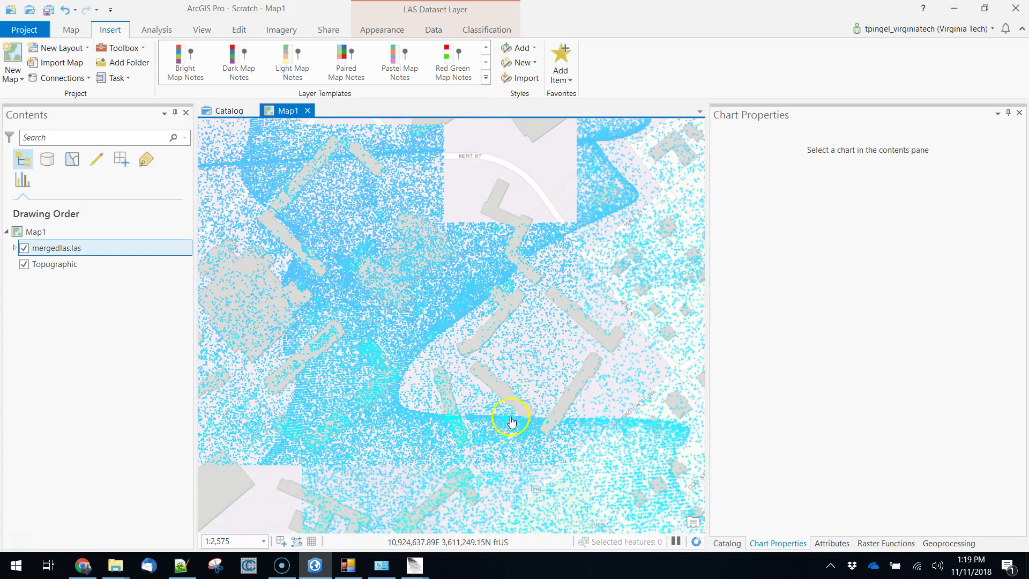
{"action": "left_click_drag", "start_coordinate": [510, 418], "coordinate": [542, 252]}
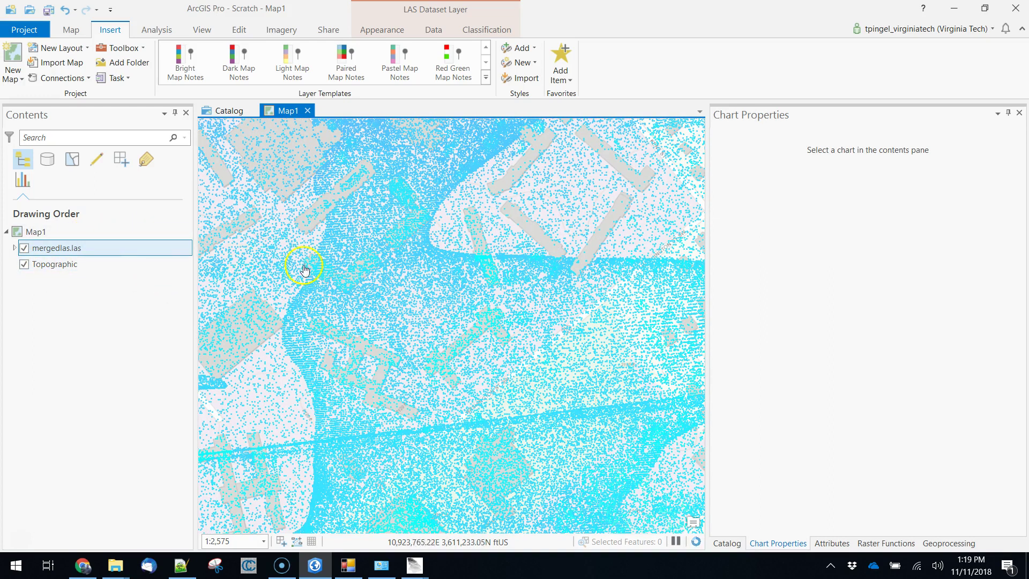
{"action": "scroll", "coordinate": [404, 272], "scroll_direction": "down", "scroll_amount": 5}
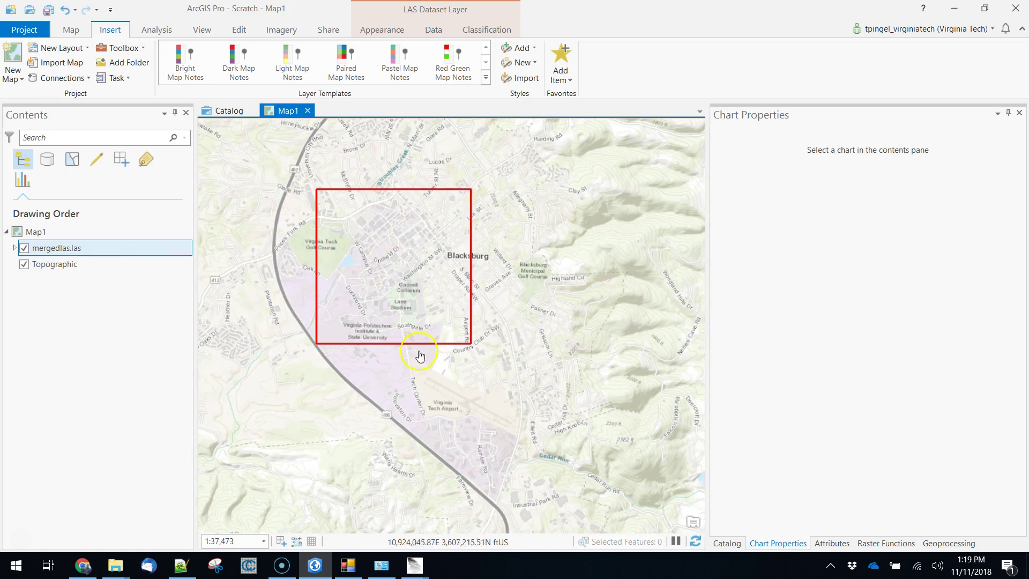
{"action": "left_click_drag", "start_coordinate": [393, 230], "coordinate": [475, 322]}
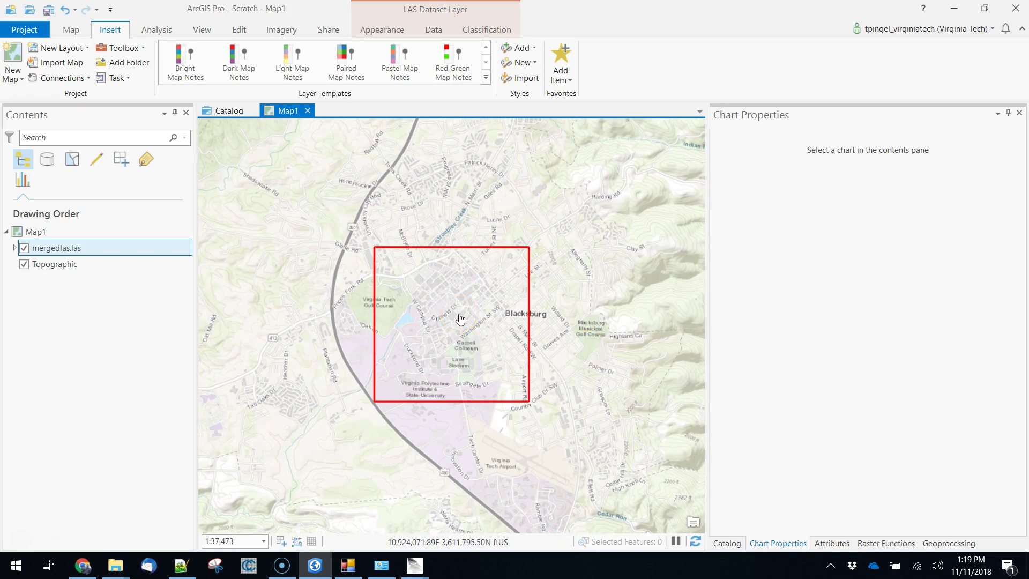
{"action": "left_click", "coordinate": [362, 303]}
- Add mergedshp.shp from the blacksburg folder to Map1 and return to ArcGIS Pro
{"action": "key", "text": "alt+Tab"}
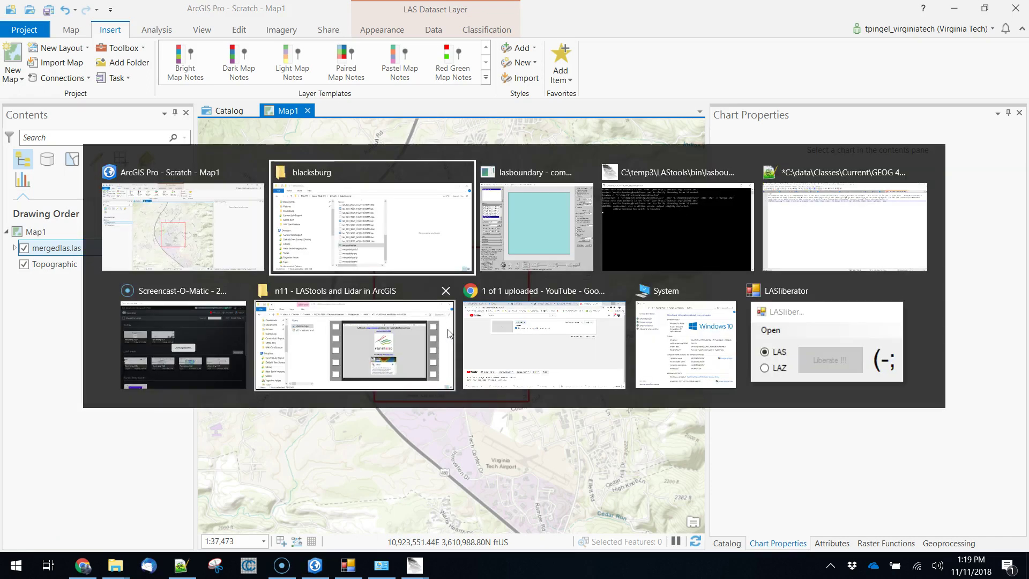
{"action": "left_click_drag", "start_coordinate": [537, 276], "coordinate": [573, 435]}
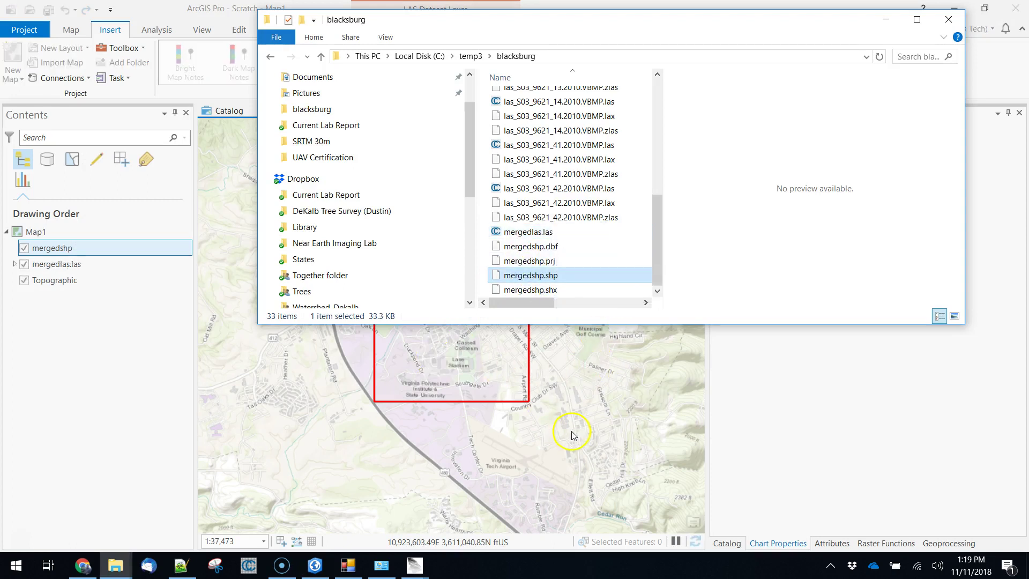
{"action": "left_click", "coordinate": [453, 373]}
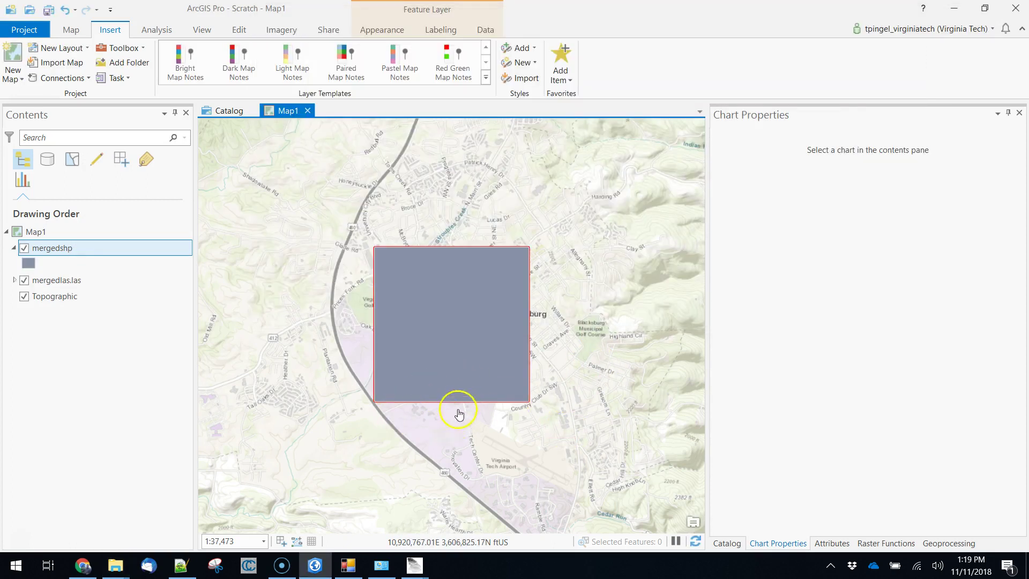
- Compare the mergedshp polygon with the LAS extent by hiding the mergedlas.las layer and showing it again
{"action": "scroll", "coordinate": [441, 339], "scroll_direction": "up", "scroll_amount": 2}
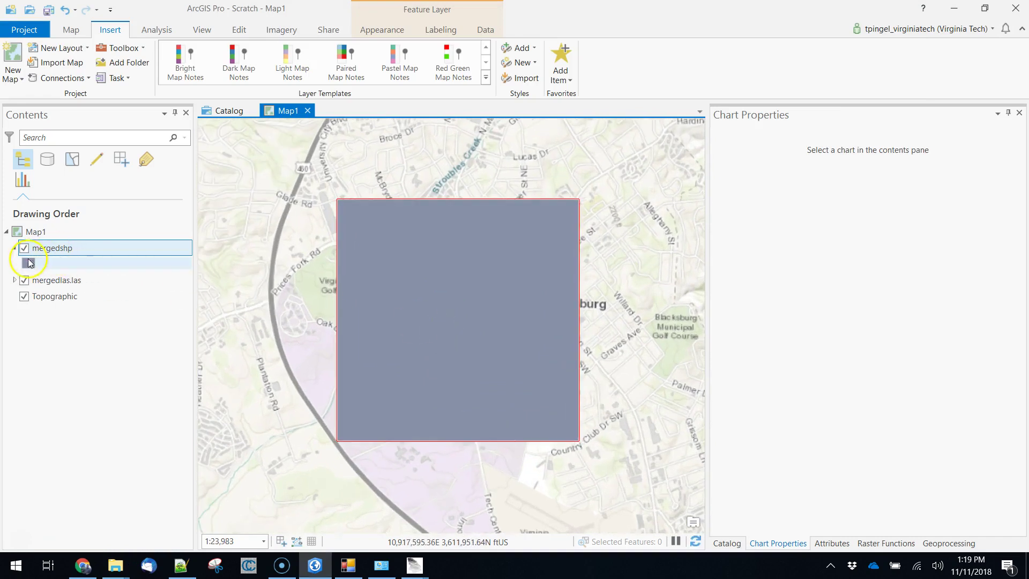
{"action": "left_click", "coordinate": [24, 282]}
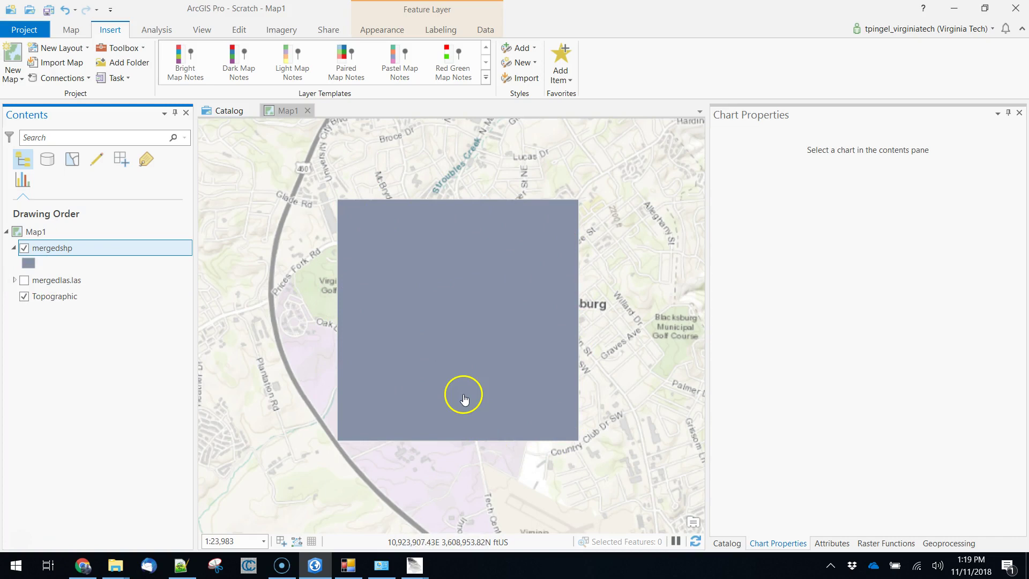
{"action": "left_click", "coordinate": [24, 279]}
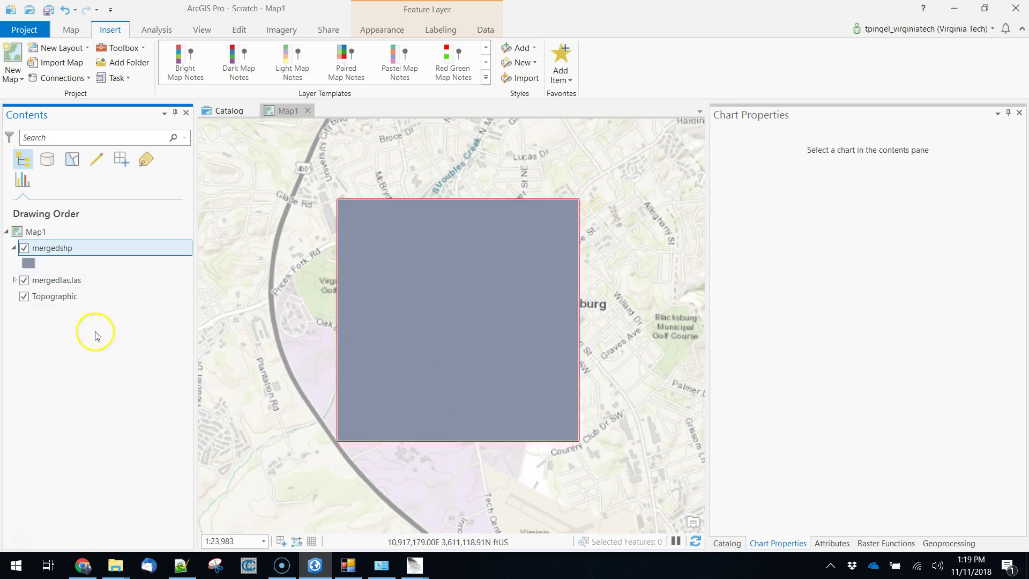